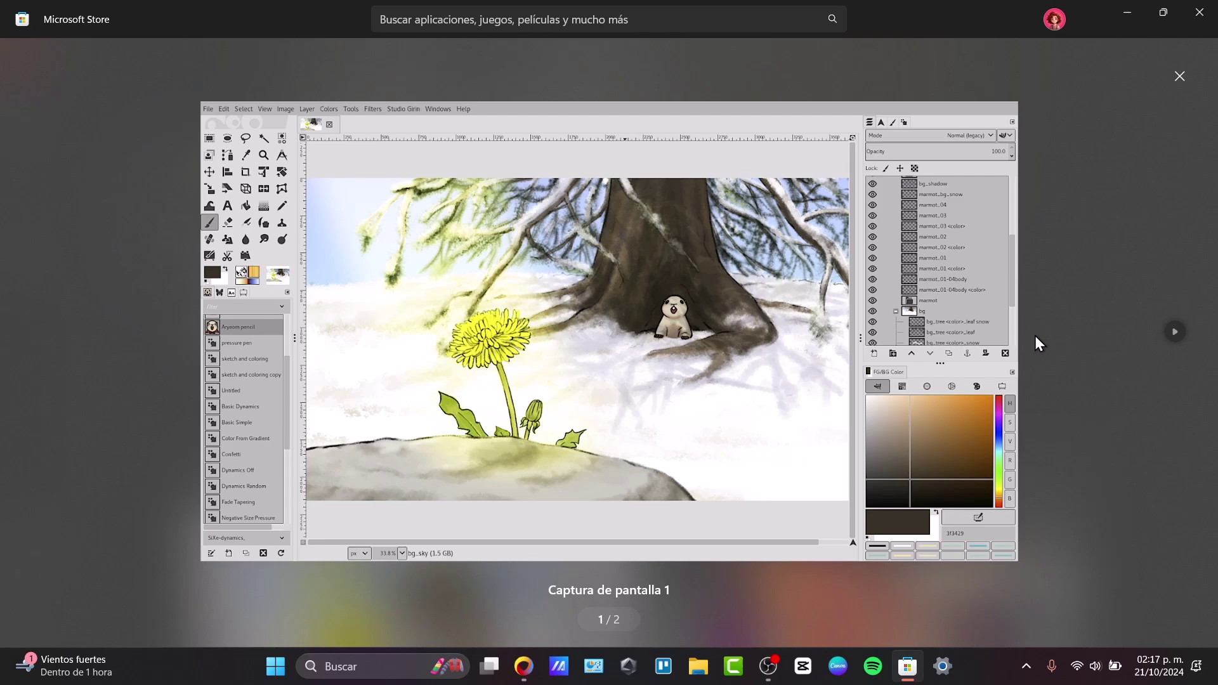
# Step: Advance to the next GIMP screenshot in the Microsoft Store listing
pyautogui.click(1180, 333)
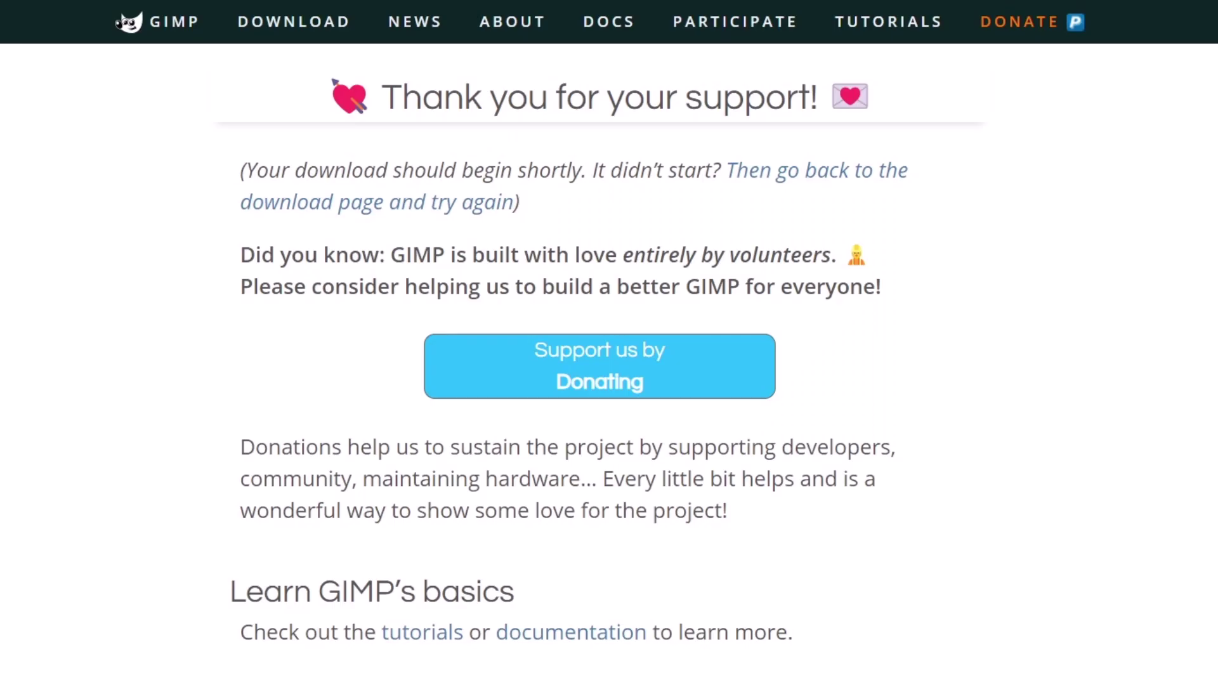
# Step: Go from the GIMP homepage to the Downloads page showing the 2.10.38 Windows options
pyautogui.click(164, 27)
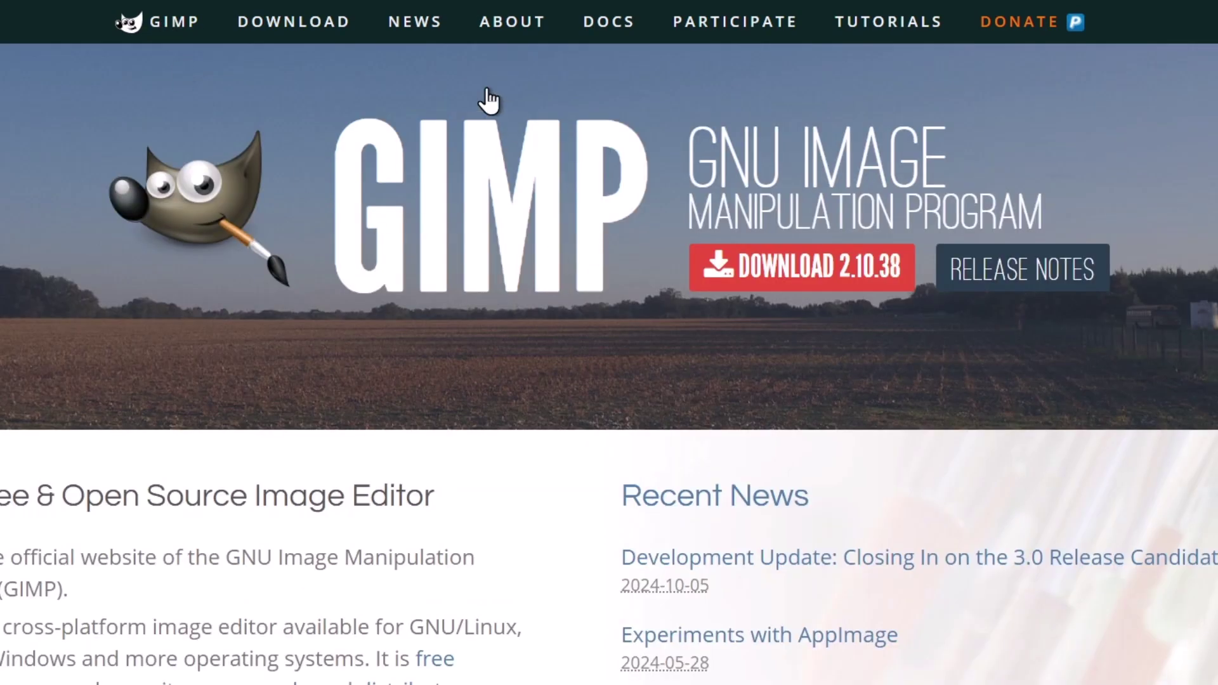
pyautogui.click(299, 25)
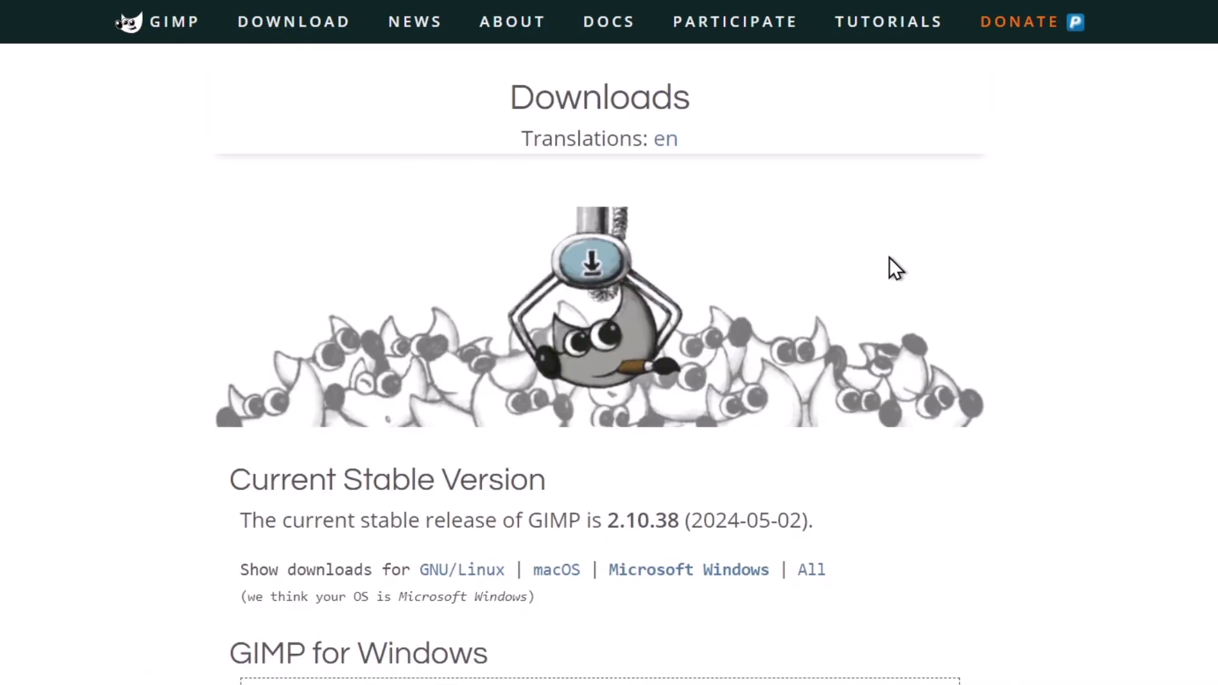
pyautogui.scroll(-10, 502, 480)
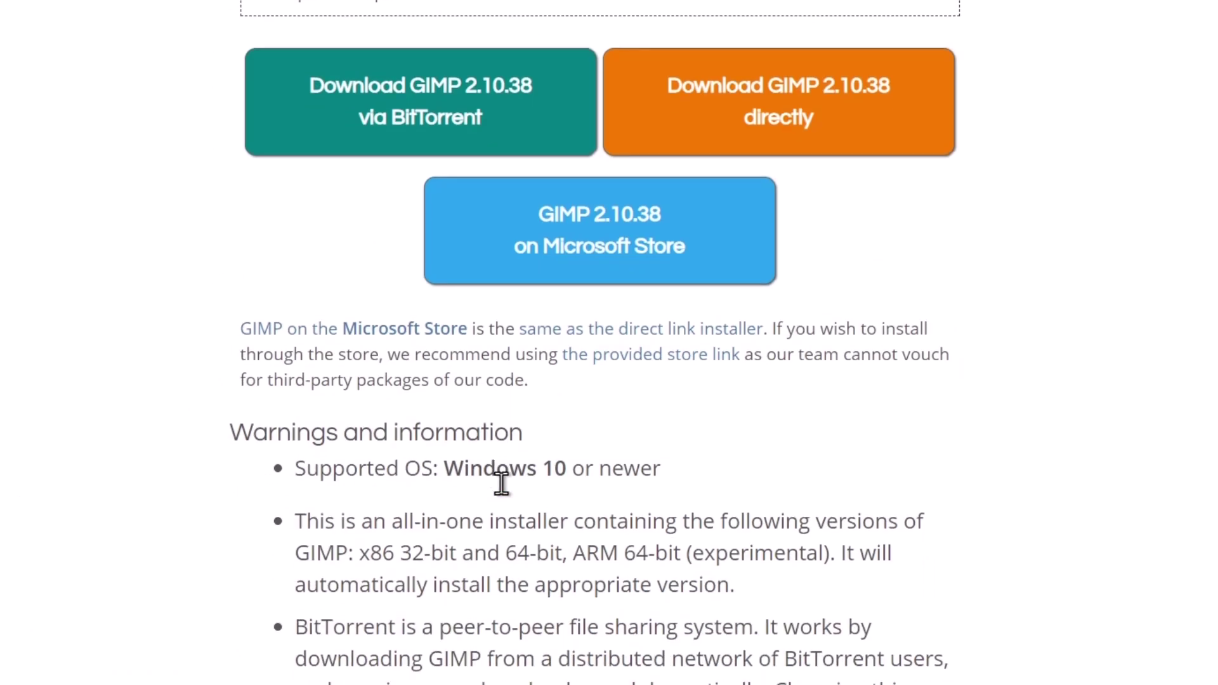
pyautogui.scroll(5, 499, 480)
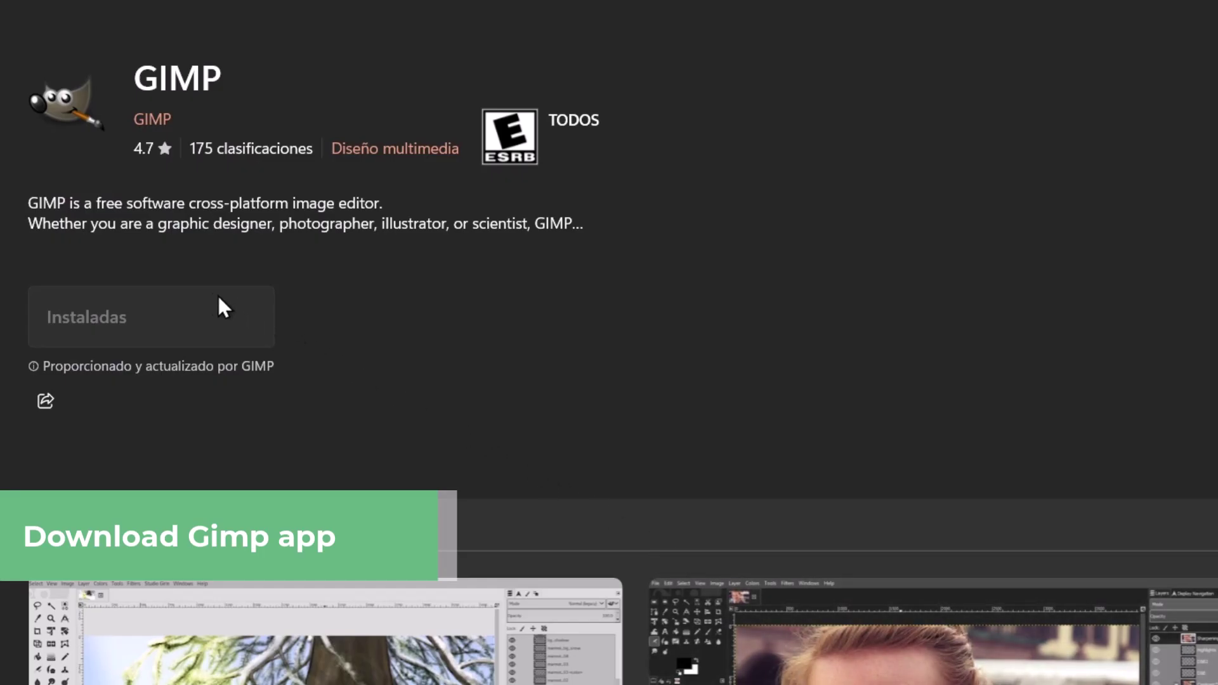
# Step: Open the GIMP publisher's page in Microsoft Store
pyautogui.click(151, 121)
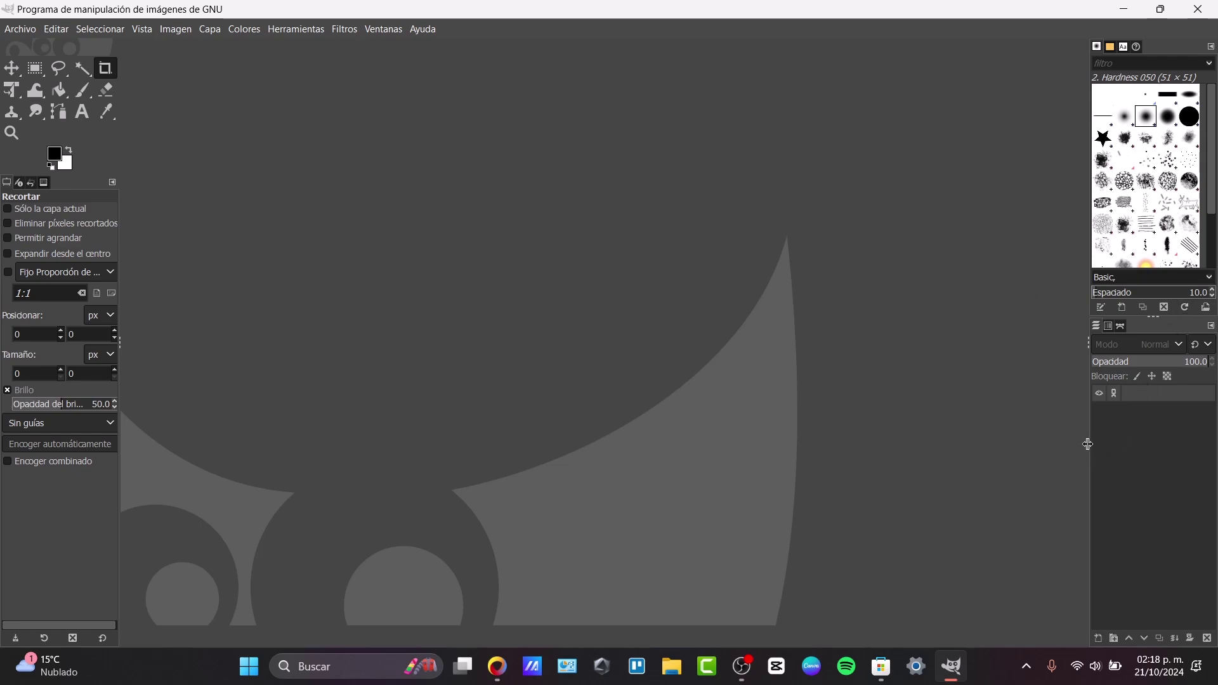
# Step: Widen the right dock, switch it to the Paths panel, and narrow the tool options panel
pyautogui.moveTo(1088, 444); pyautogui.dragTo(971, 442)
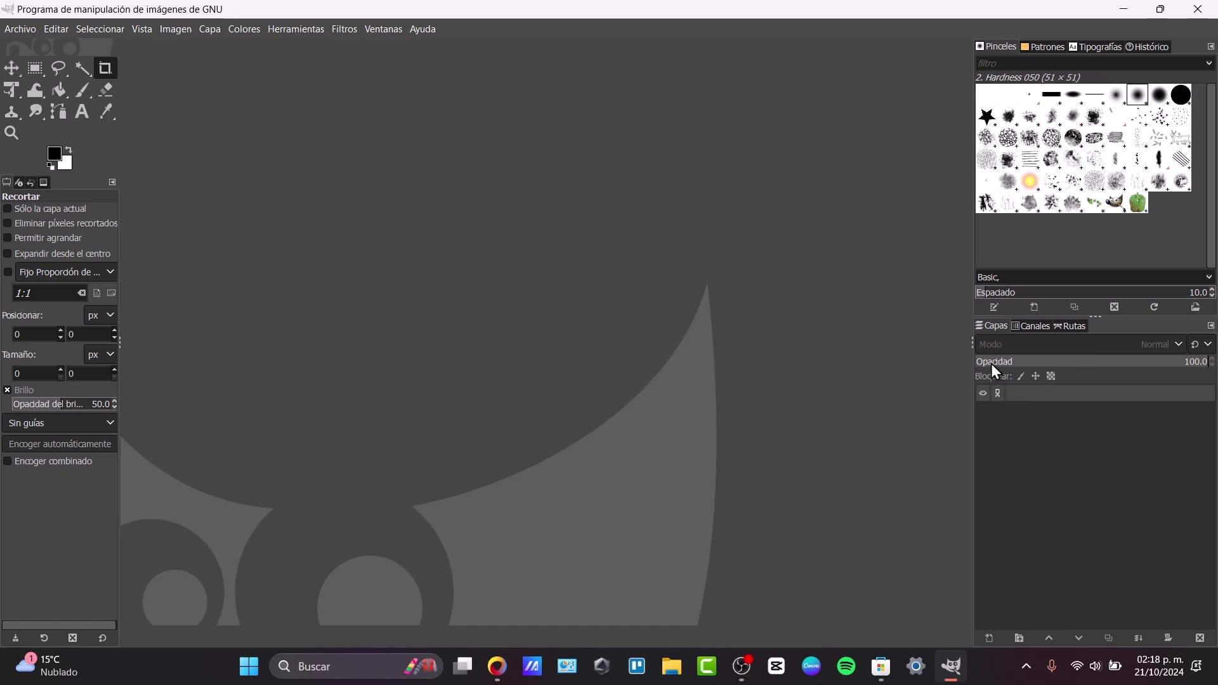
pyautogui.click(1040, 325)
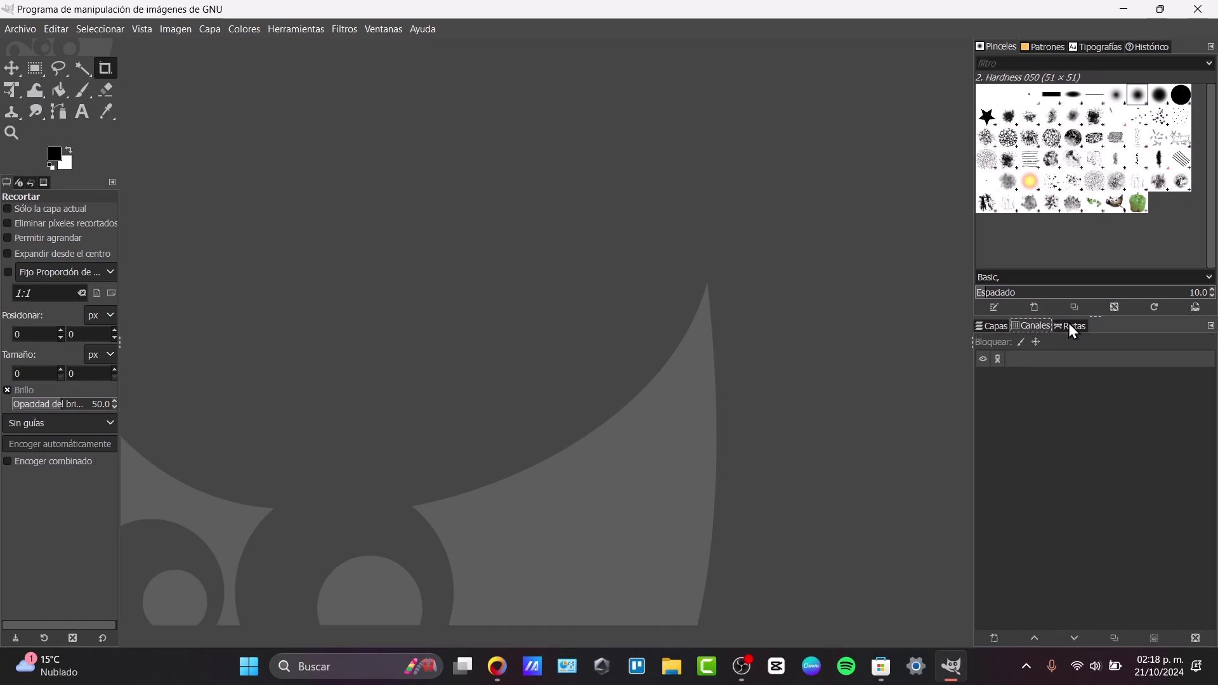
pyautogui.click(1070, 325)
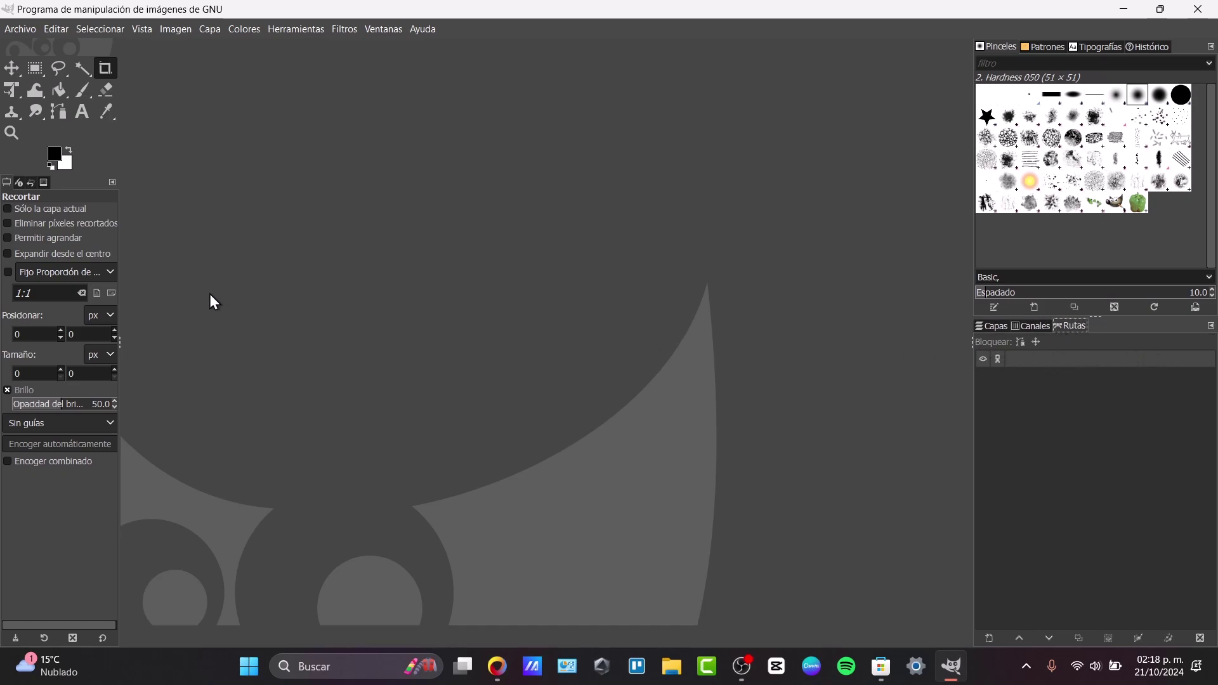
pyautogui.moveTo(118, 298); pyautogui.dragTo(102, 299)
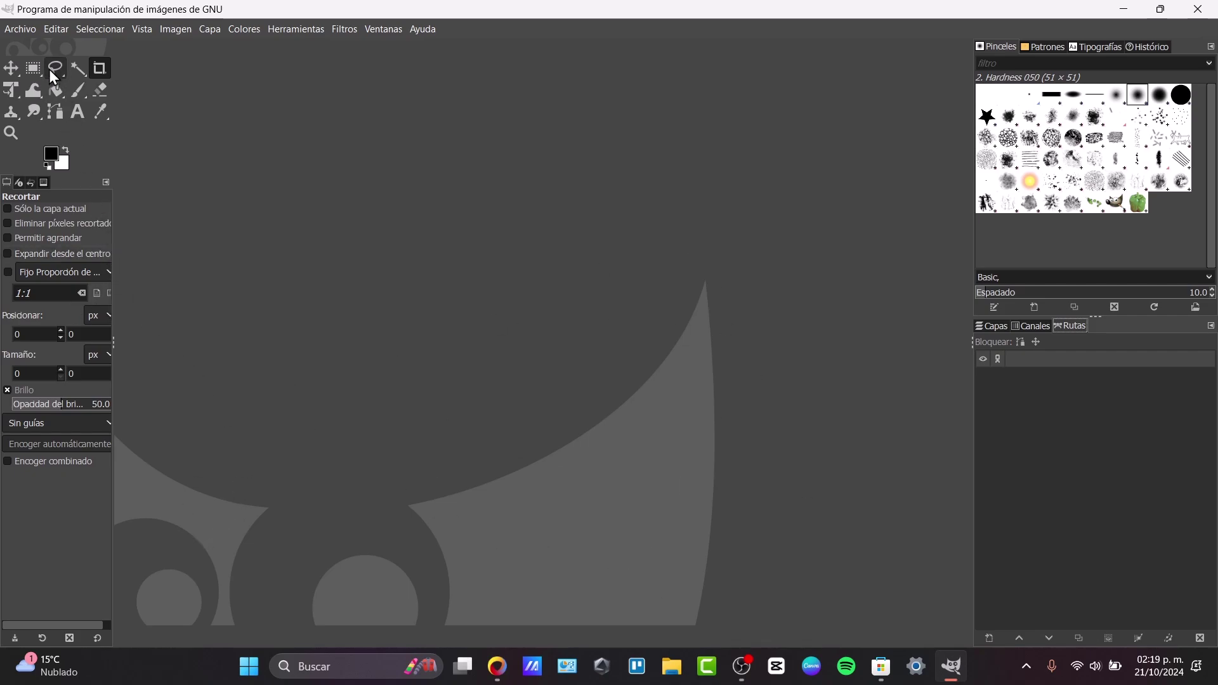
# Step: Create a new 1920×1080 px image from File > New without choosing a template
pyautogui.click(19, 31)
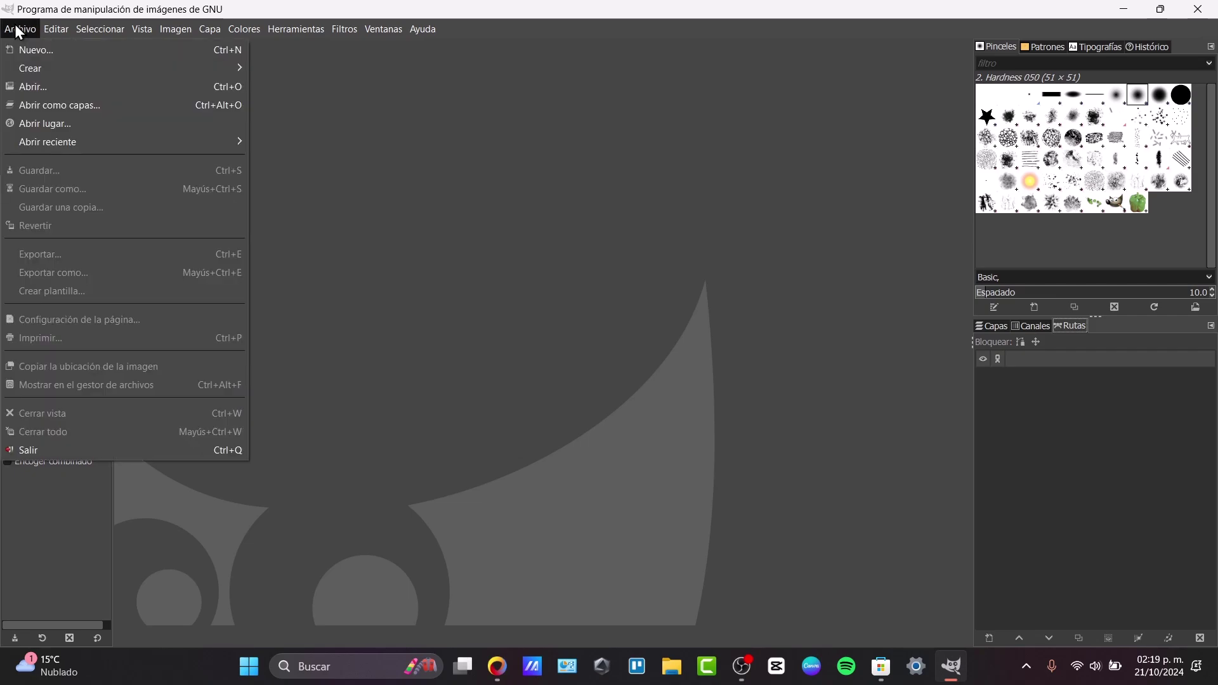
pyautogui.click(47, 47)
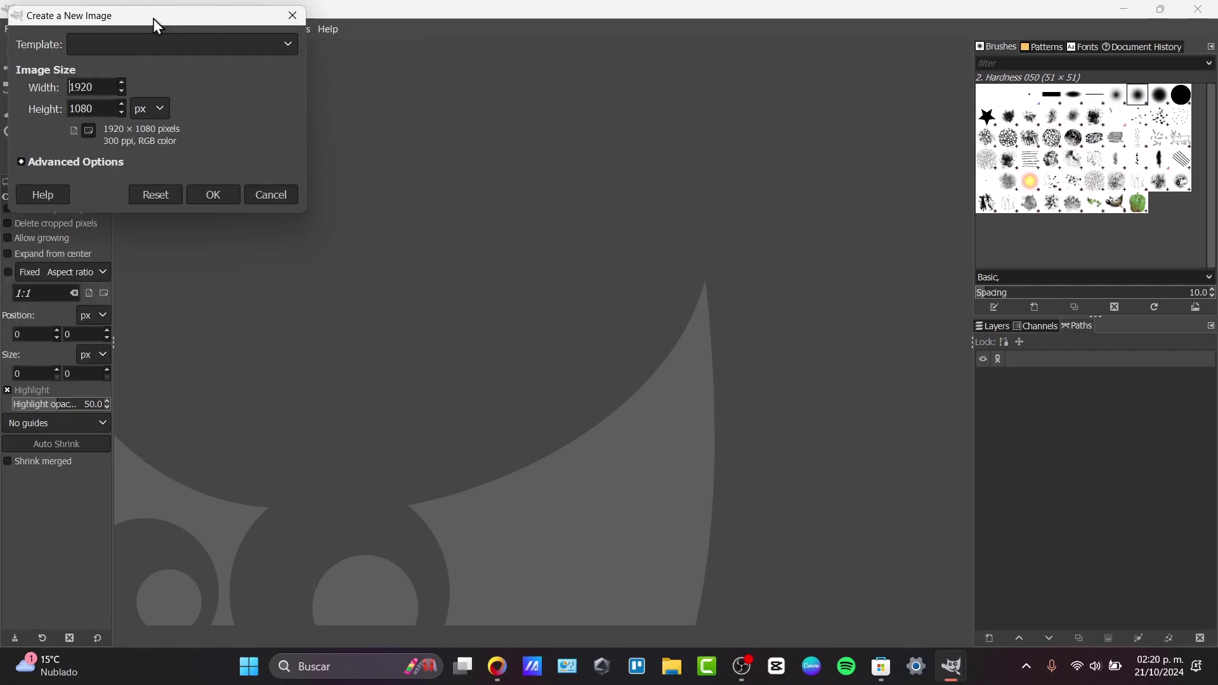
pyautogui.moveTo(154, 18); pyautogui.dragTo(470, 164)
pyautogui.click(453, 190)
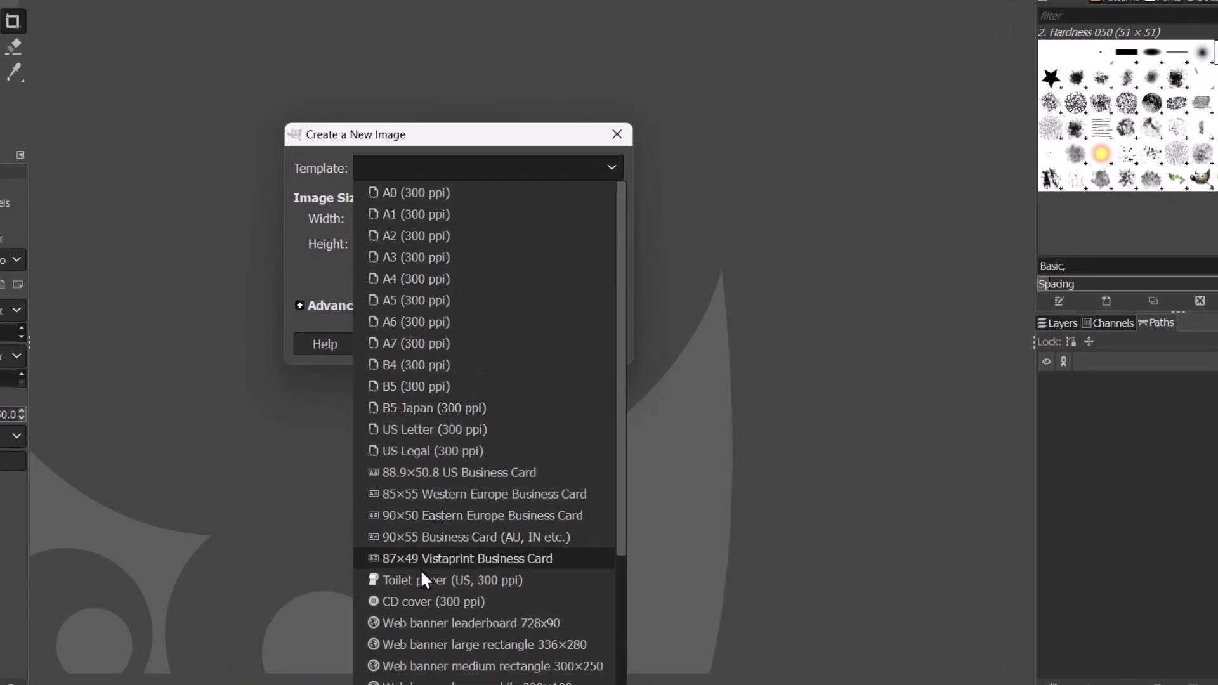
pyautogui.scroll(-5, 423, 573)
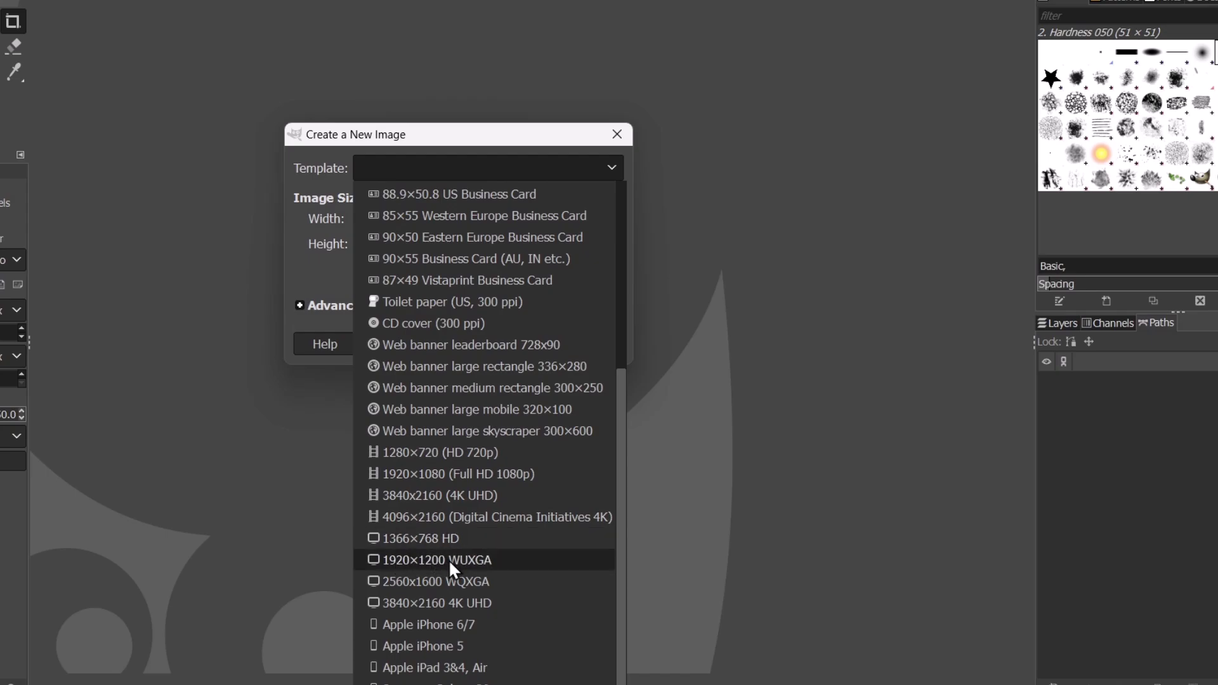
pyautogui.scroll(5, 453, 558)
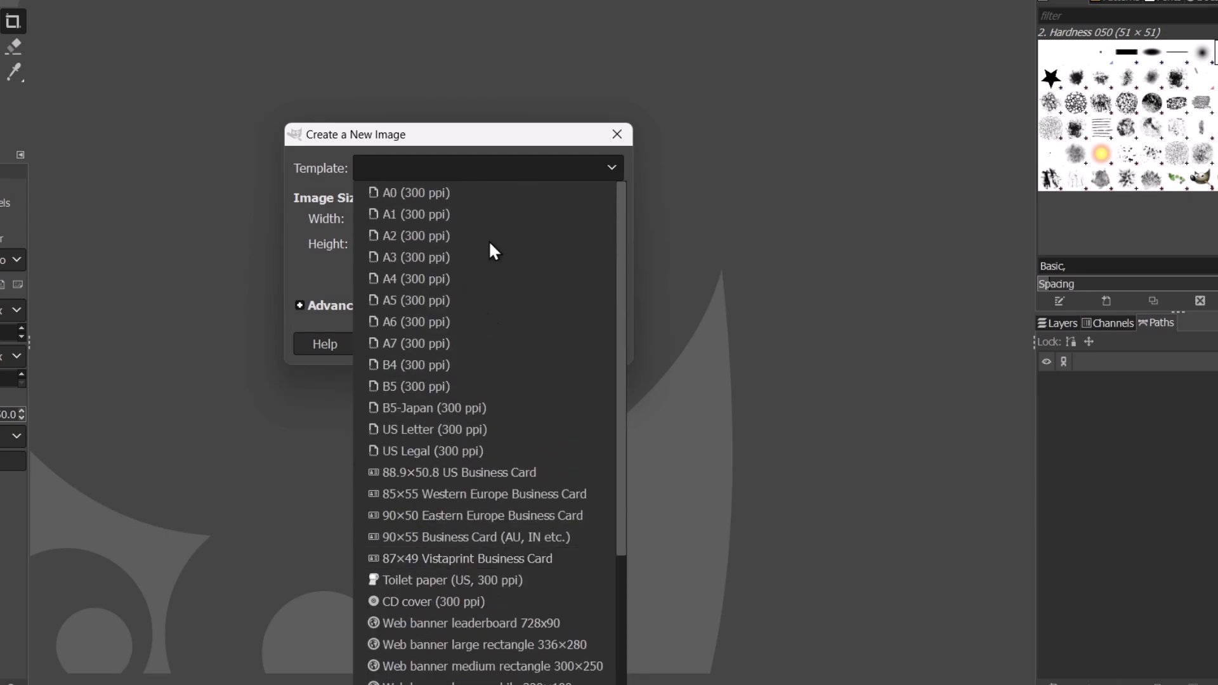
pyautogui.click(462, 136)
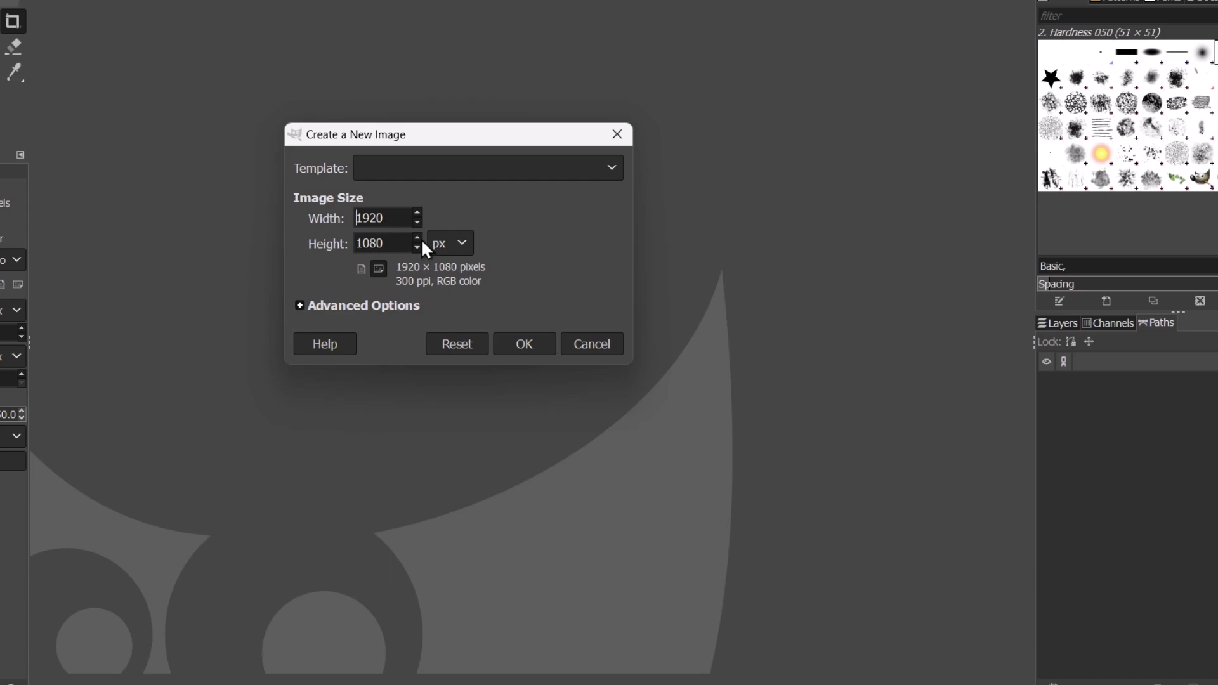
pyautogui.moveTo(384, 243); pyautogui.dragTo(364, 247)
pyautogui.click(525, 344)
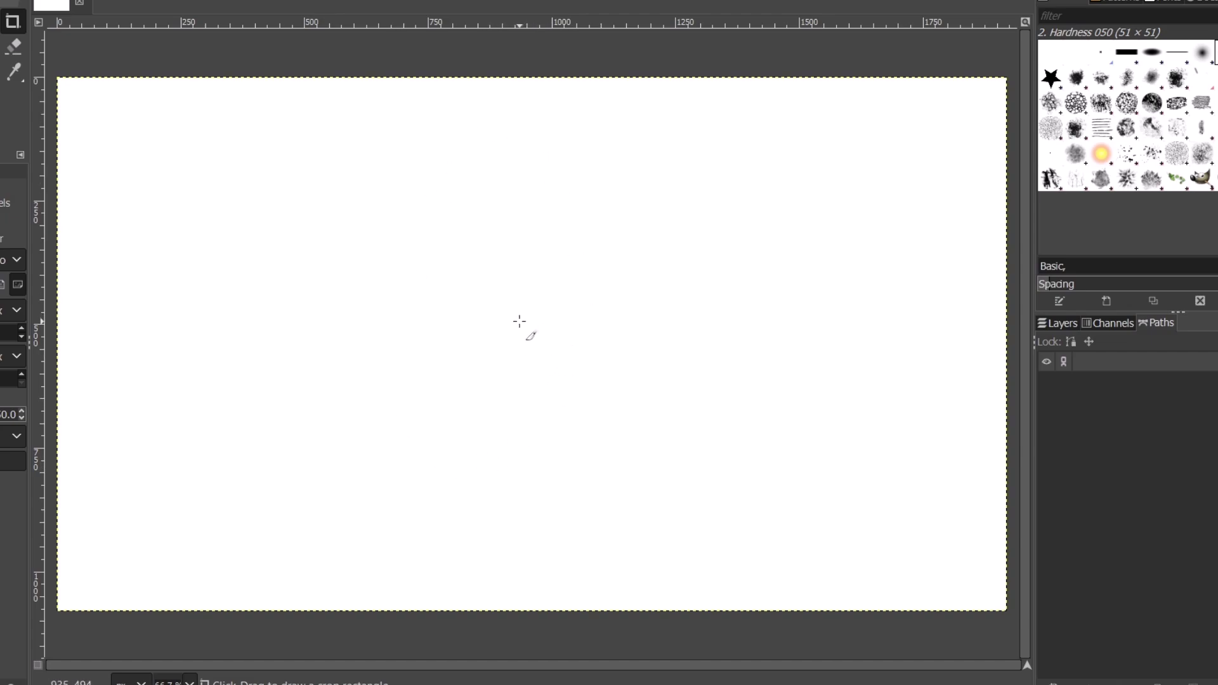
# Step: Open the headphone-girl photo from Descargas as a layer above the white Background
pyautogui.click(1061, 323)
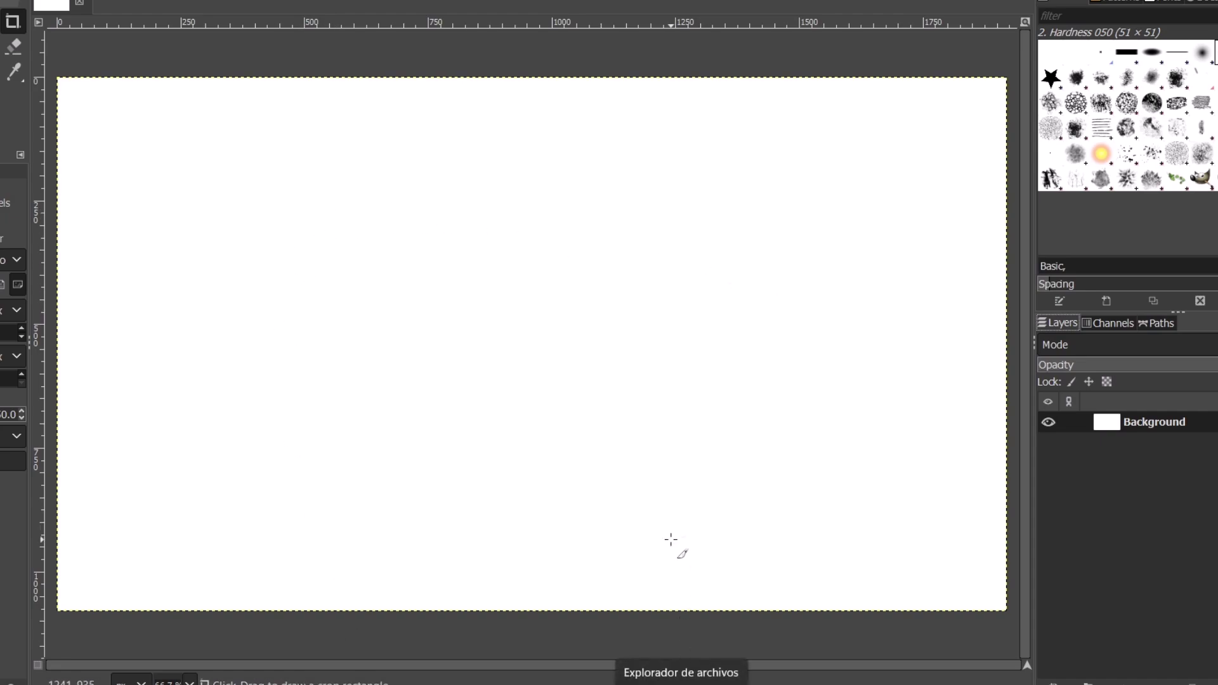
pyautogui.hotkey('alt', 'f')
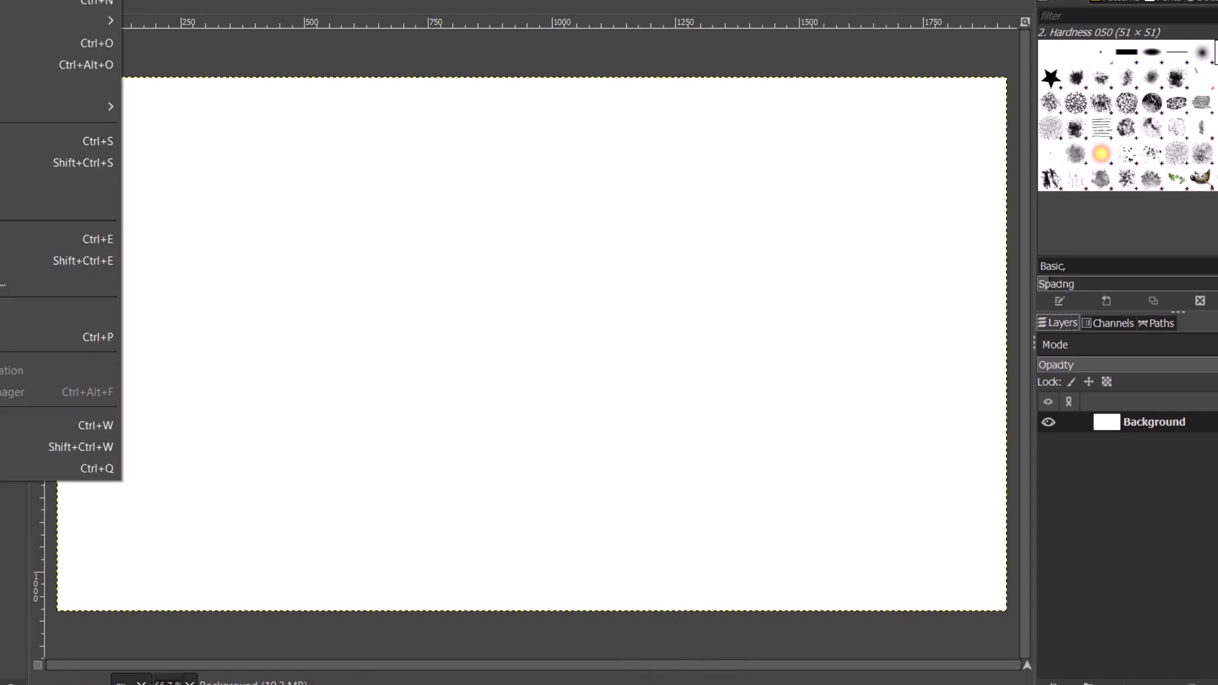
pyautogui.press('Down')
pyautogui.press('Down')
pyautogui.press('Down')
pyautogui.press('Down')
pyautogui.press('Down')
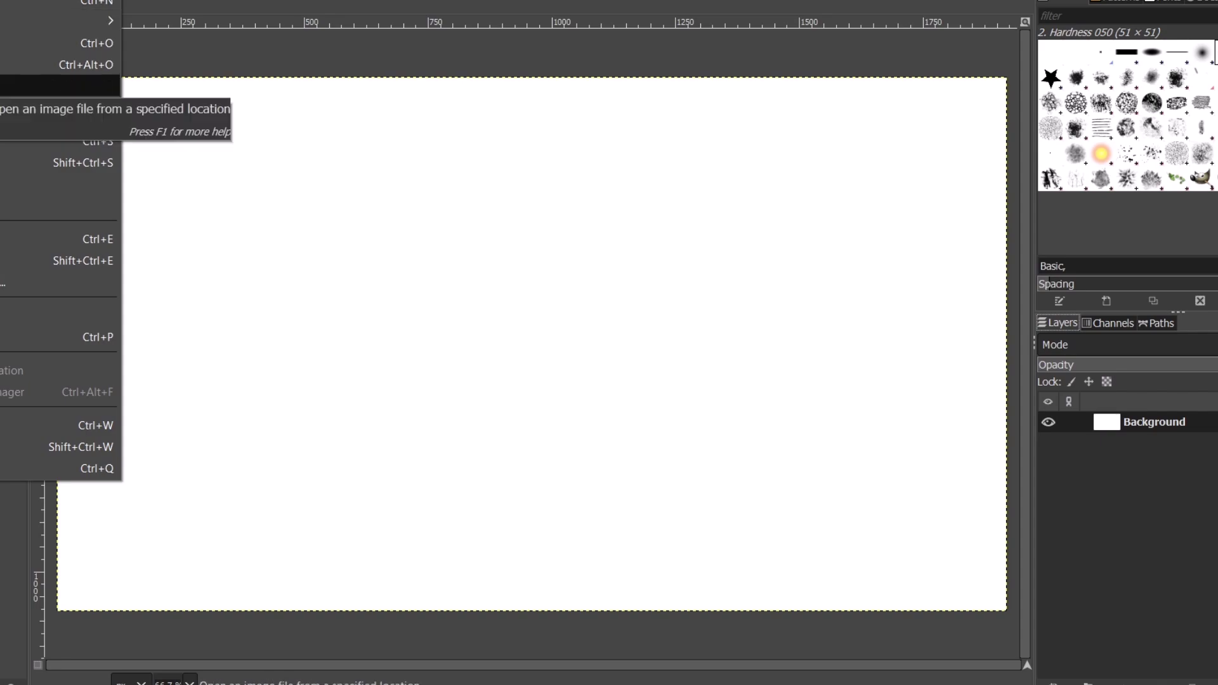
pyautogui.press('super+e')
pyautogui.click(348, 321)
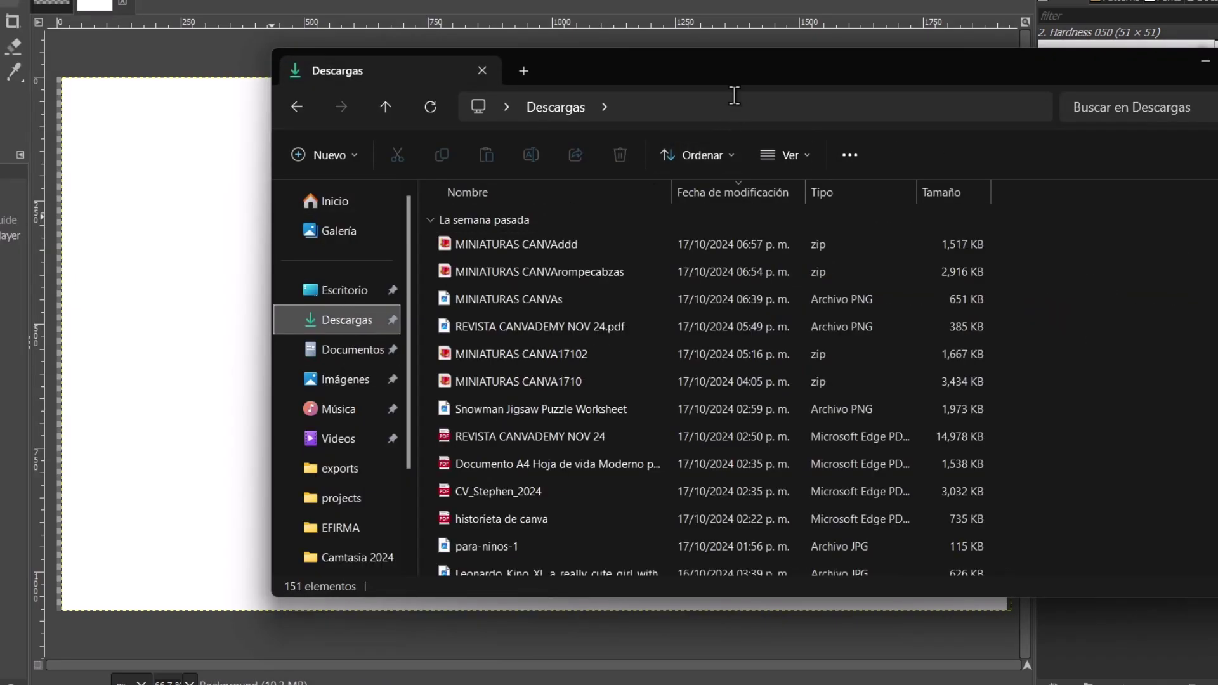
pyautogui.moveTo(731, 71); pyautogui.dragTo(889, 73)
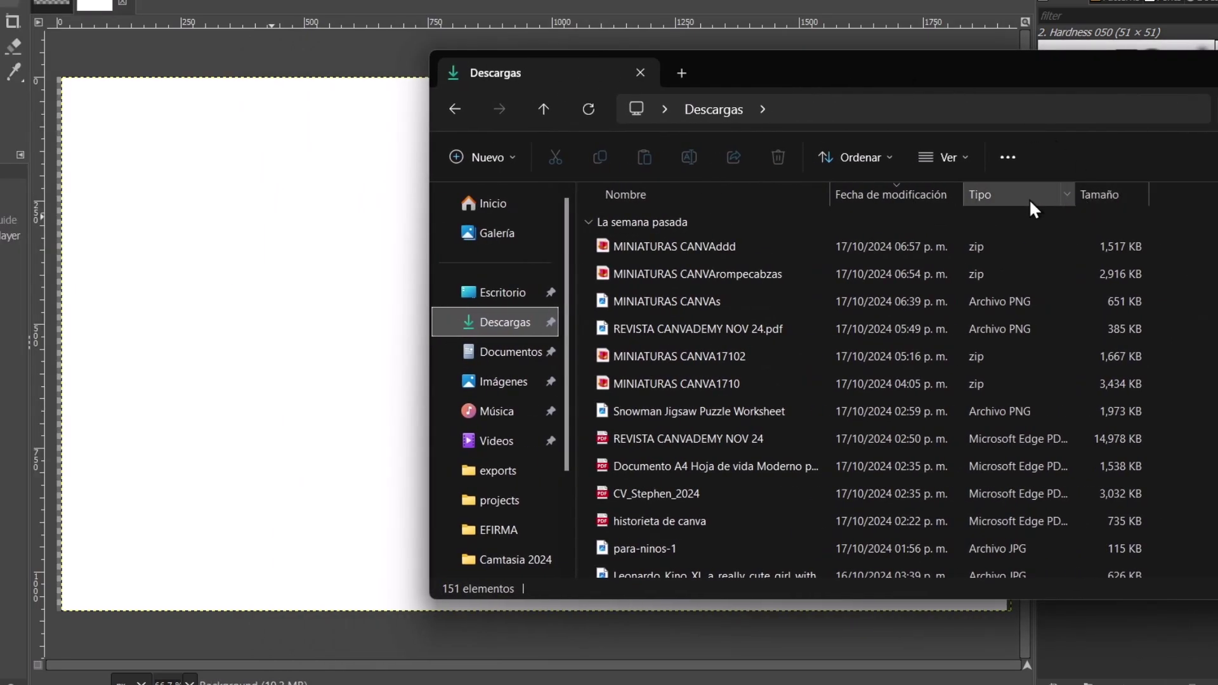
pyautogui.click(947, 158)
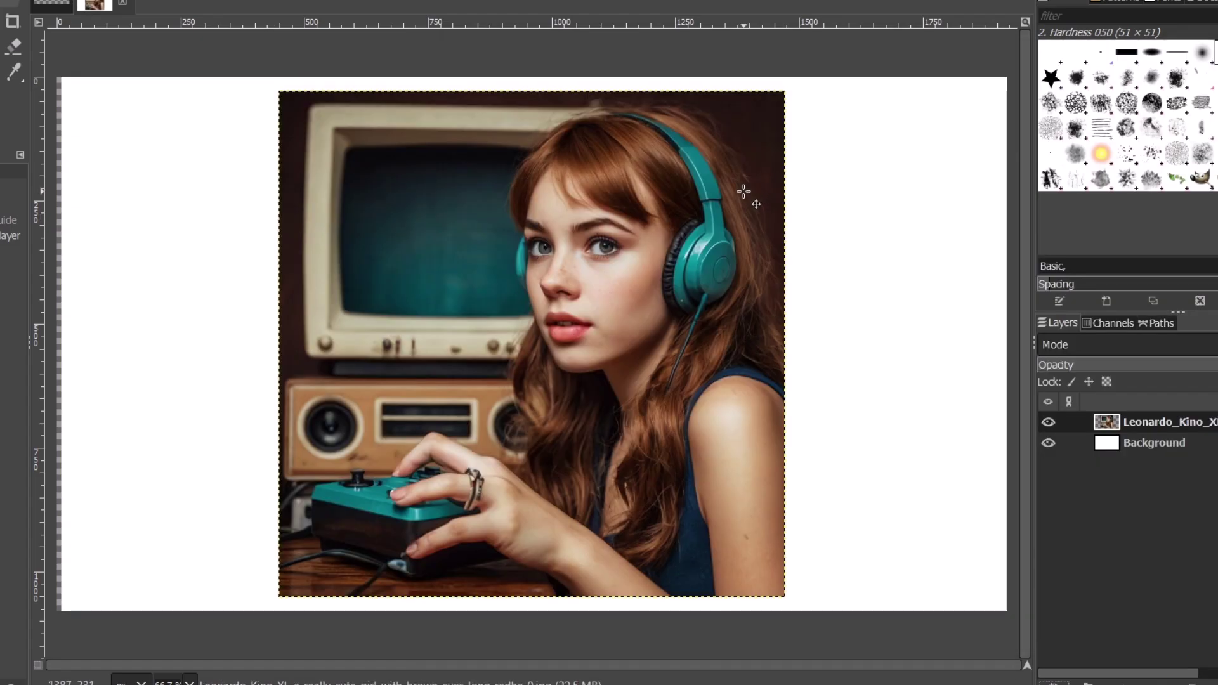
pyautogui.moveTo(745, 188); pyautogui.dragTo(732, 205)
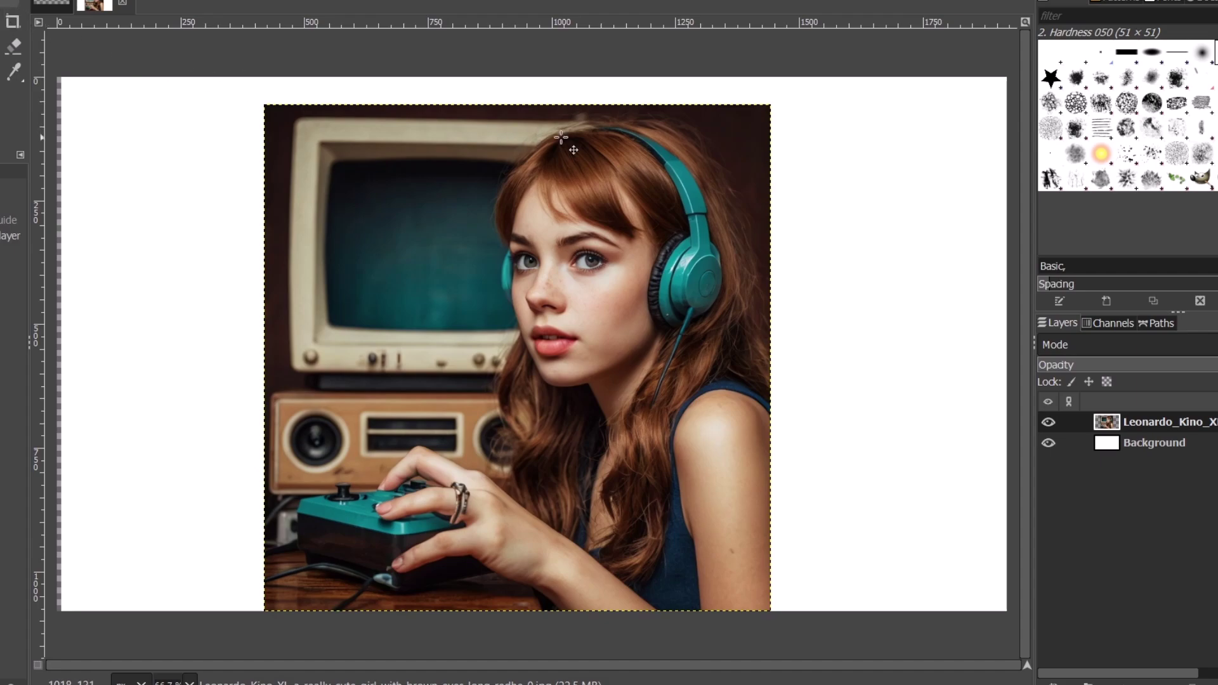
# Step: Dismiss the canvas context menu and drag the photo layer left and up
pyautogui.rightClick(769, 107)
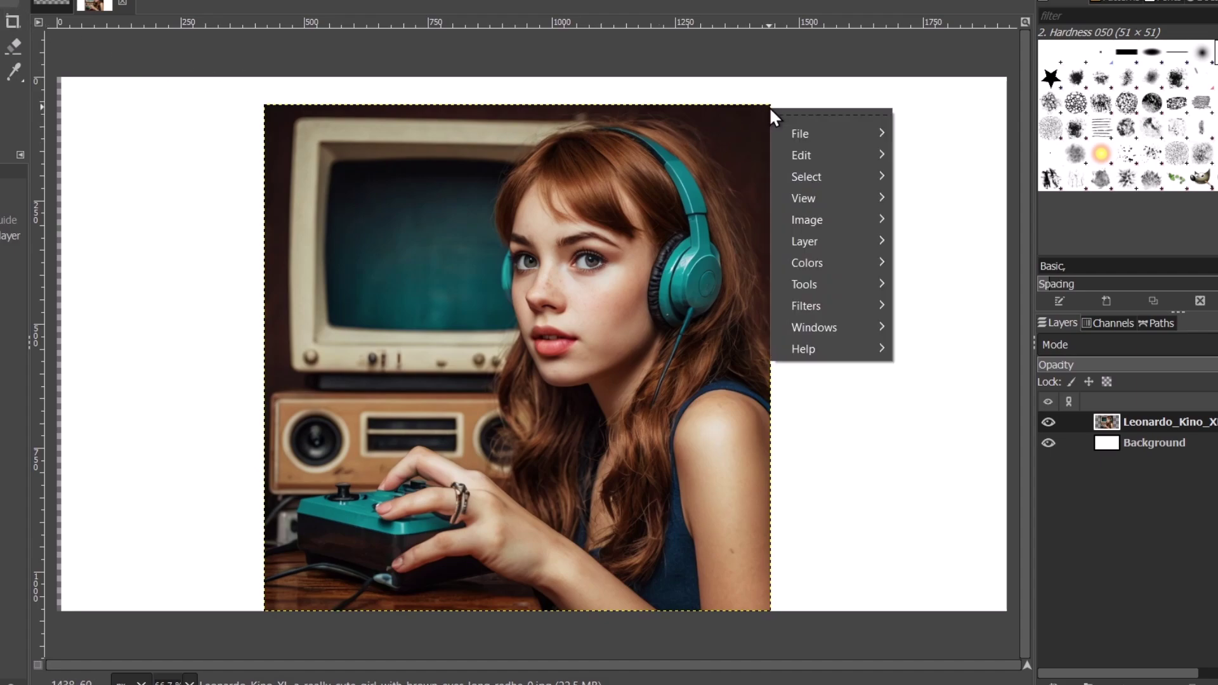
pyautogui.moveTo(816, 155)
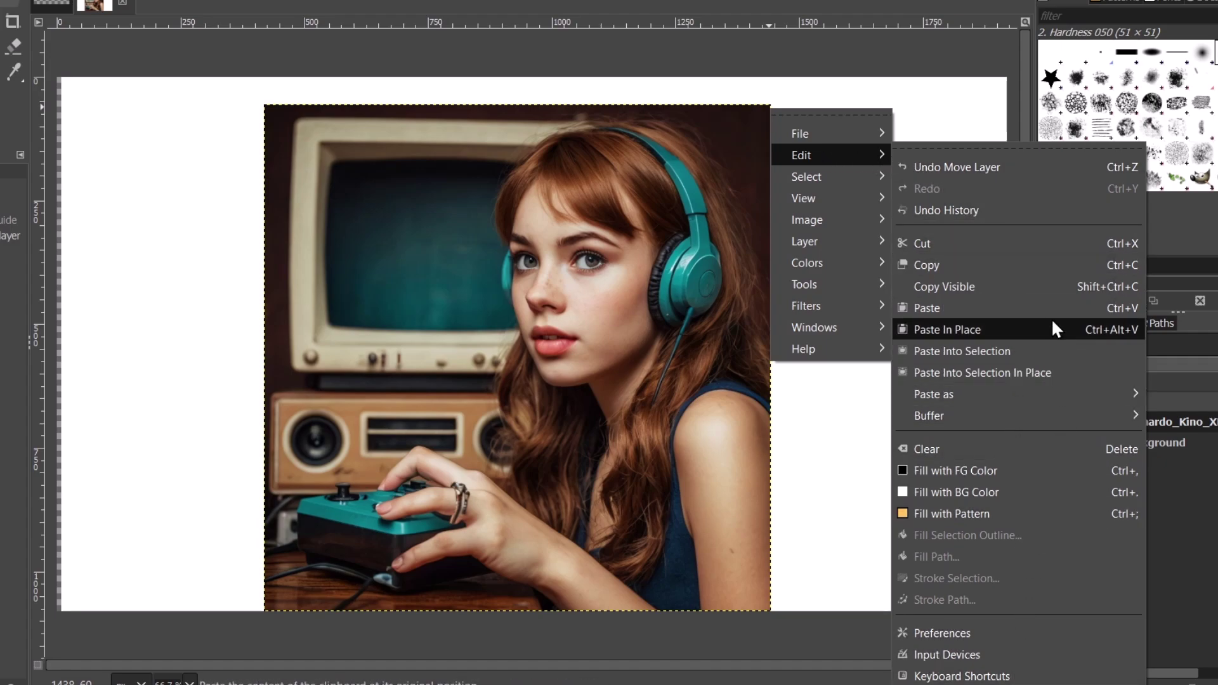
pyautogui.press('Escape')
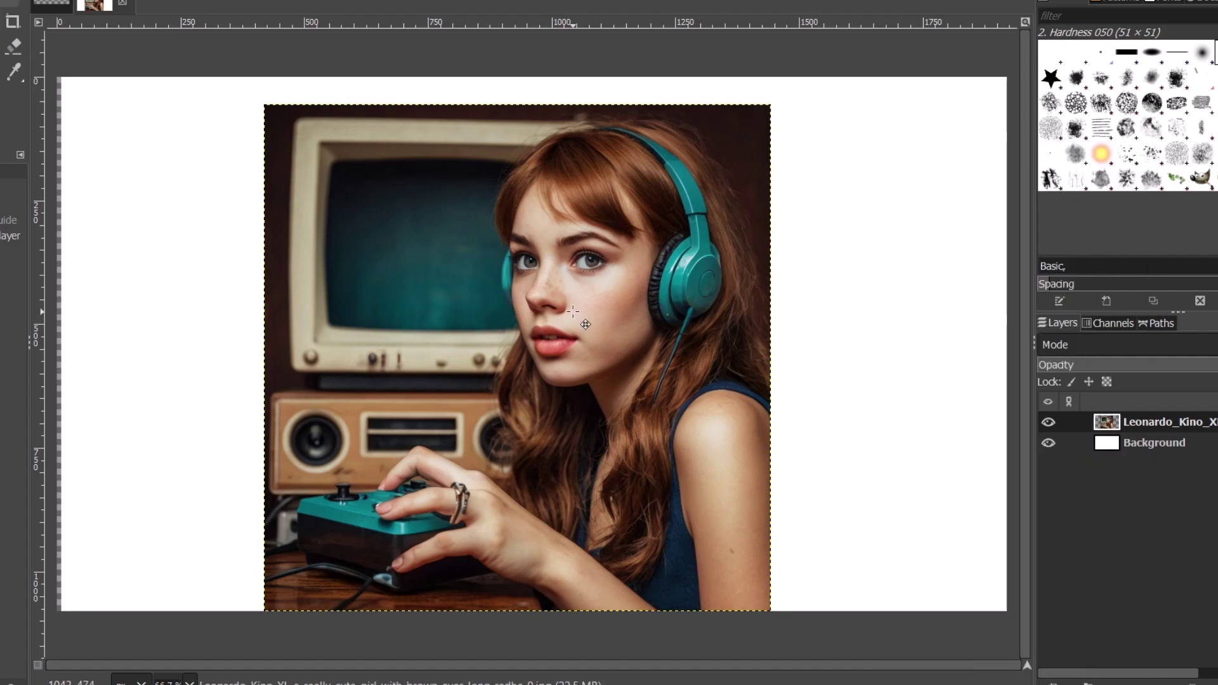
pyautogui.moveTo(754, 295); pyautogui.dragTo(635, 275)
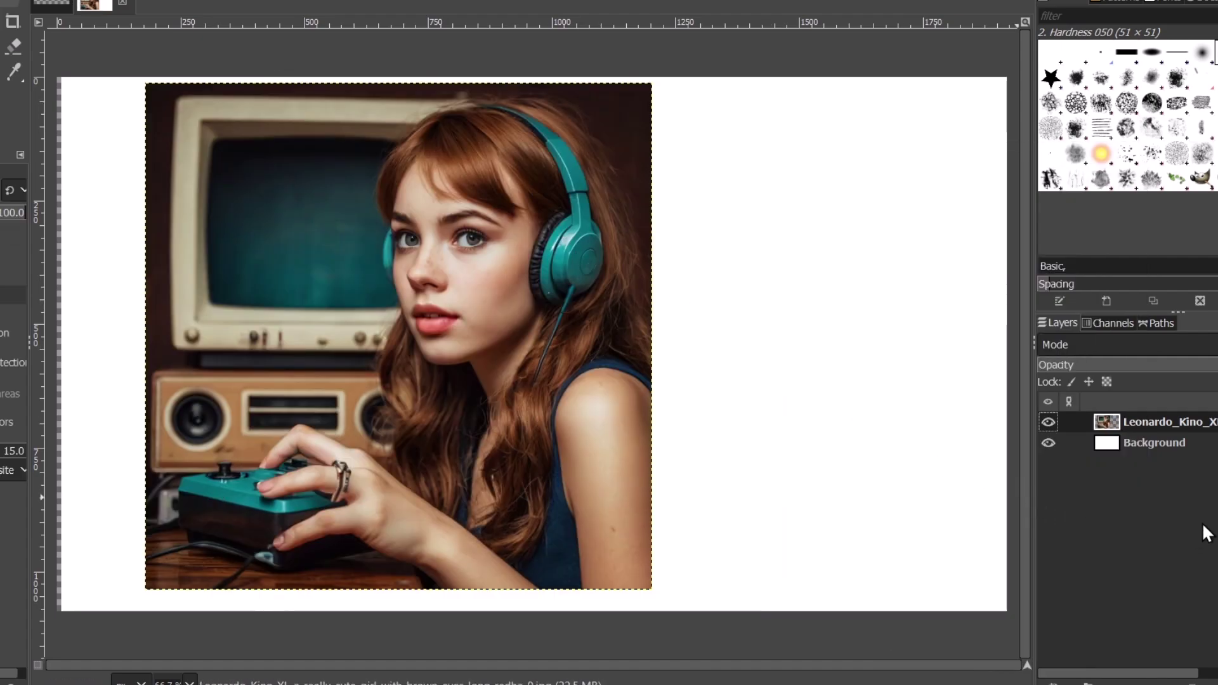
# Step: Fill the Background layer black and move the photo to the right side of the canvas
pyautogui.click(1209, 442)
pyautogui.click(856, 296)
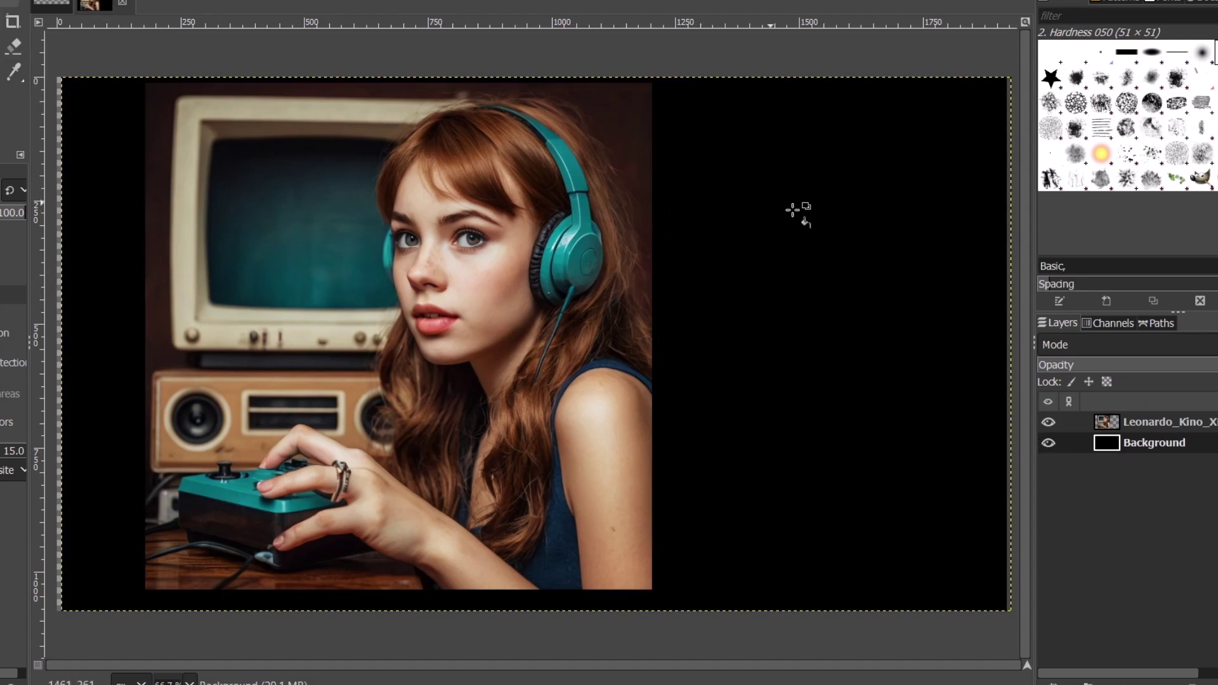
pyautogui.press('m')
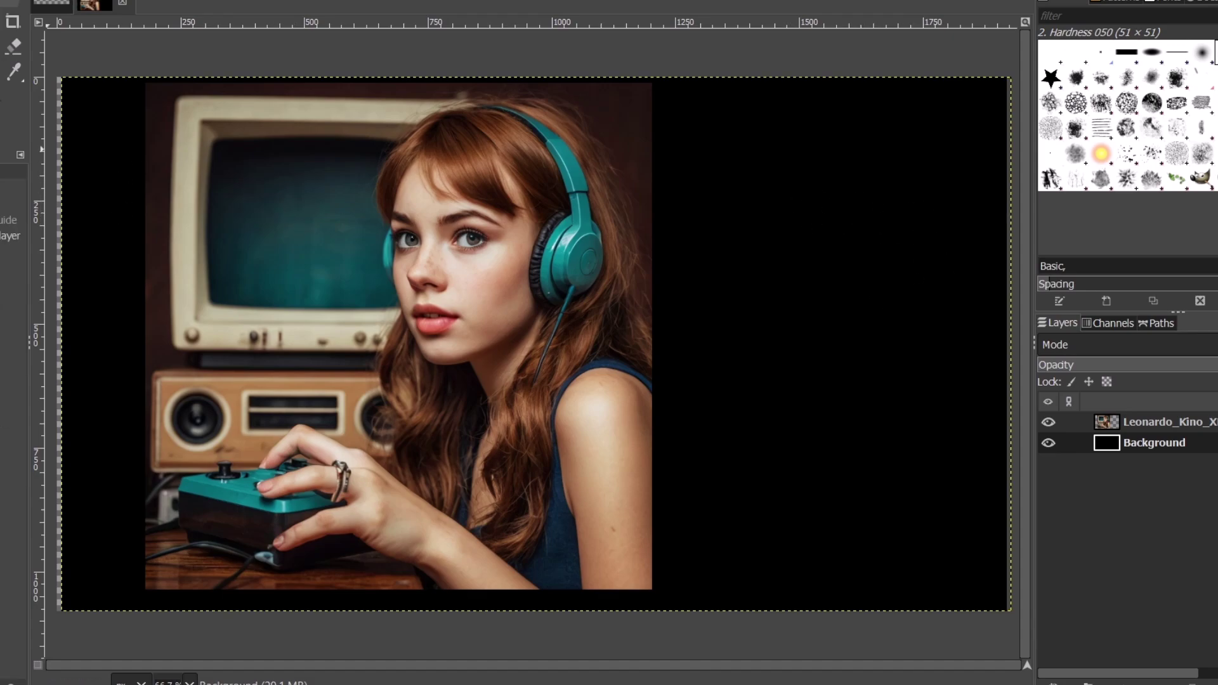
pyautogui.moveTo(373, 321); pyautogui.dragTo(713, 326)
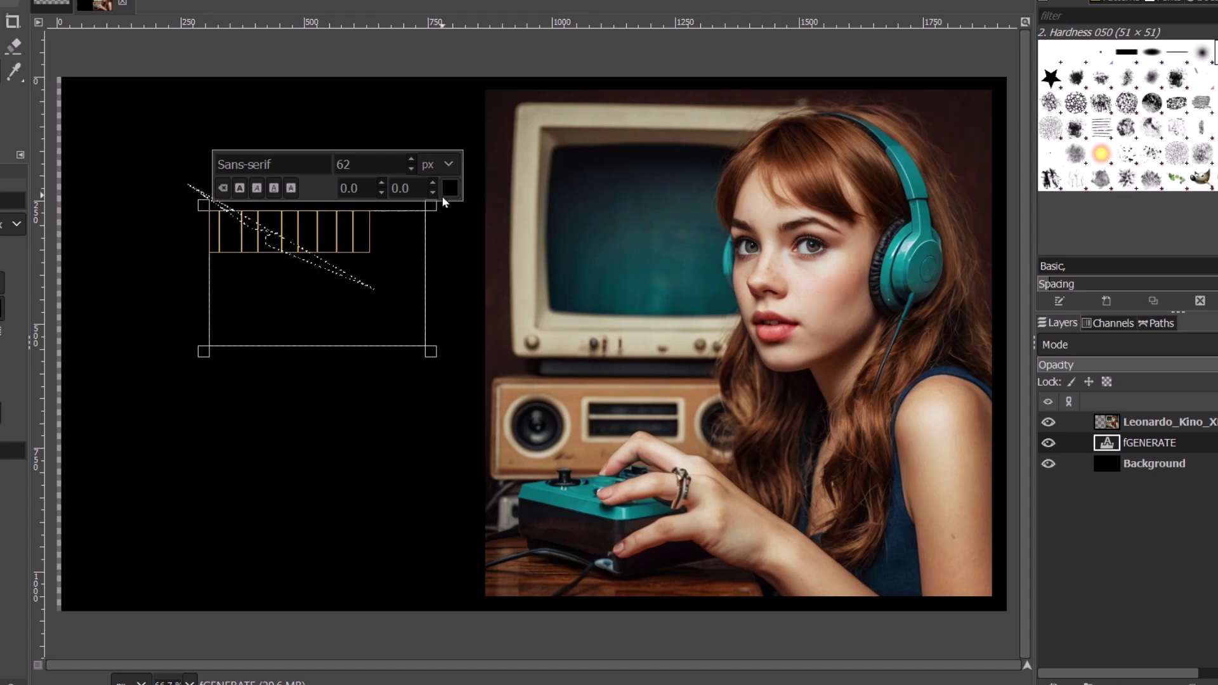
# Step: Set the title text colour to white
pyautogui.click(447, 189)
pyautogui.click(332, 162)
pyautogui.click(296, 109)
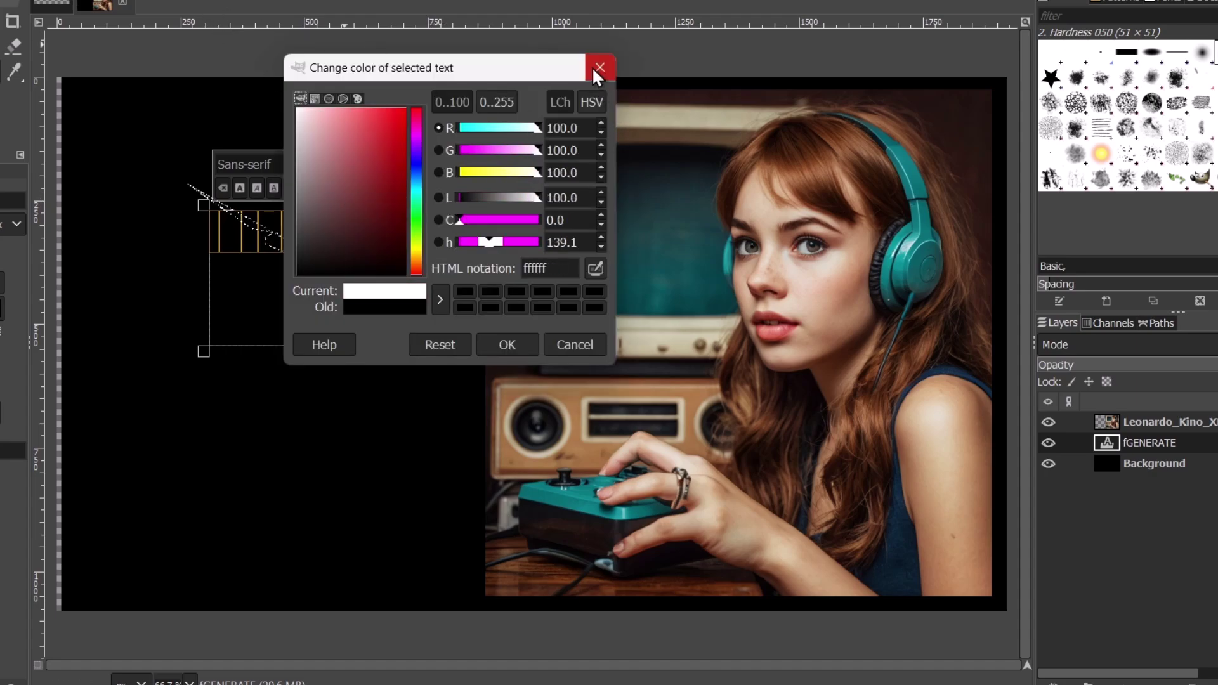
pyautogui.click(506, 336)
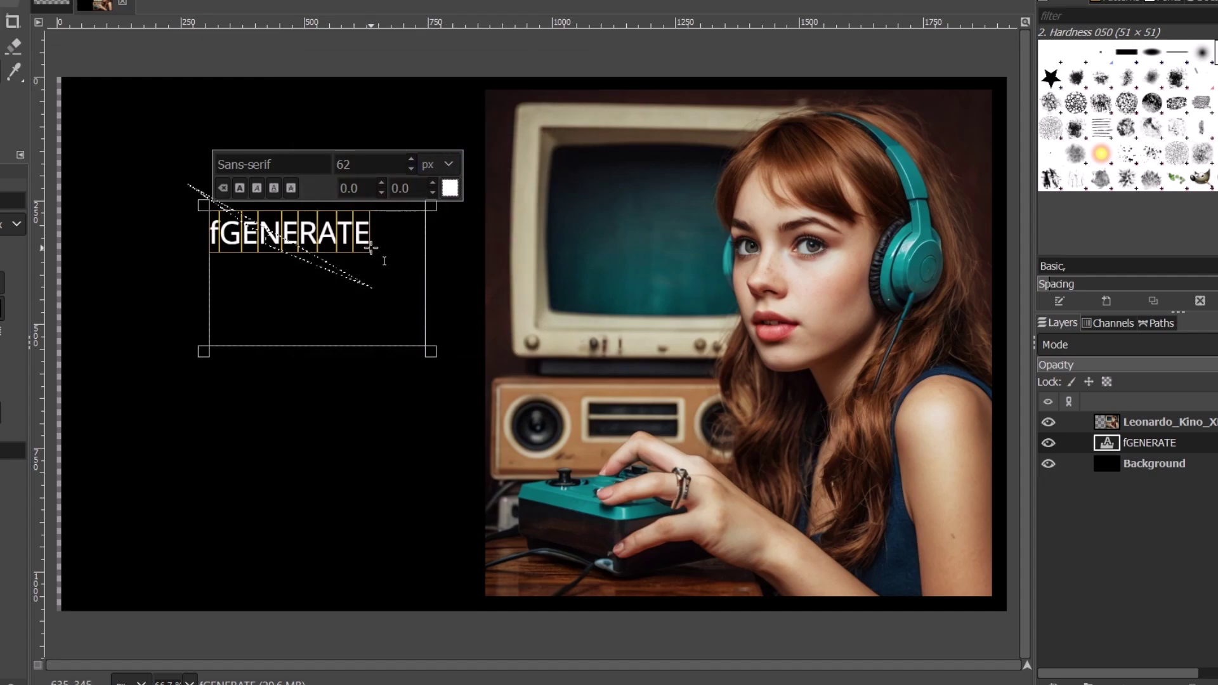
# Step: Delete the stray 'f' so the text reads GENERATE, and clear the font field
pyautogui.click(381, 247)
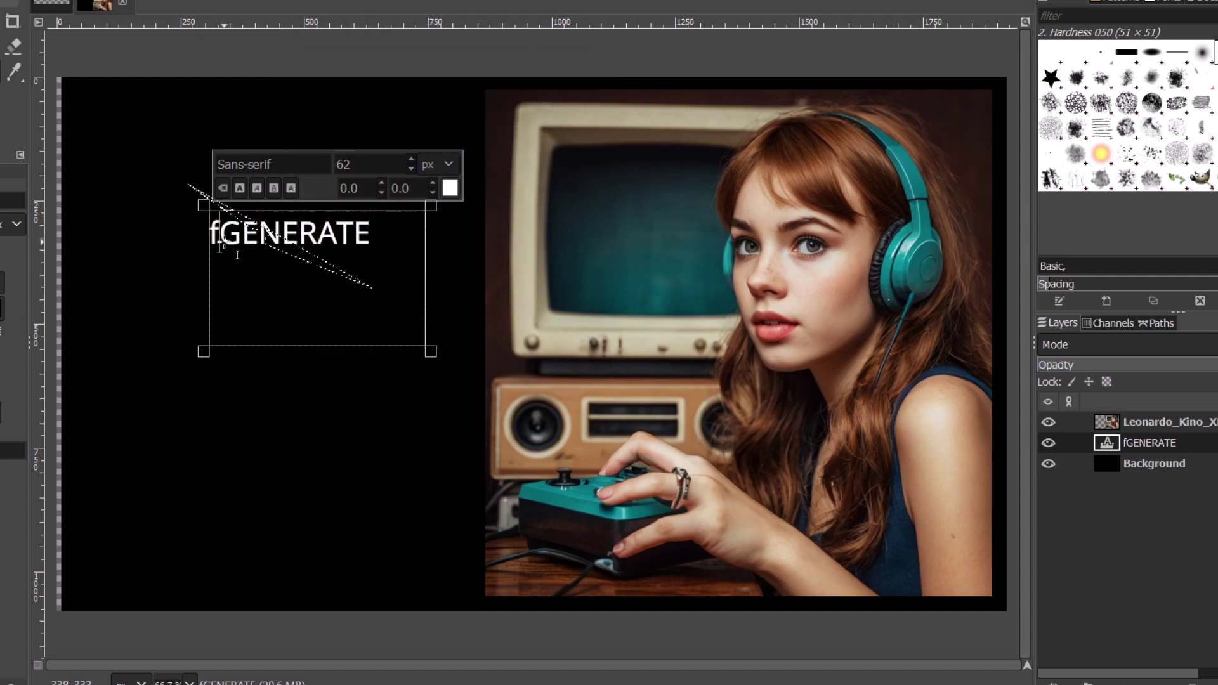
pyautogui.press('BackSpace')
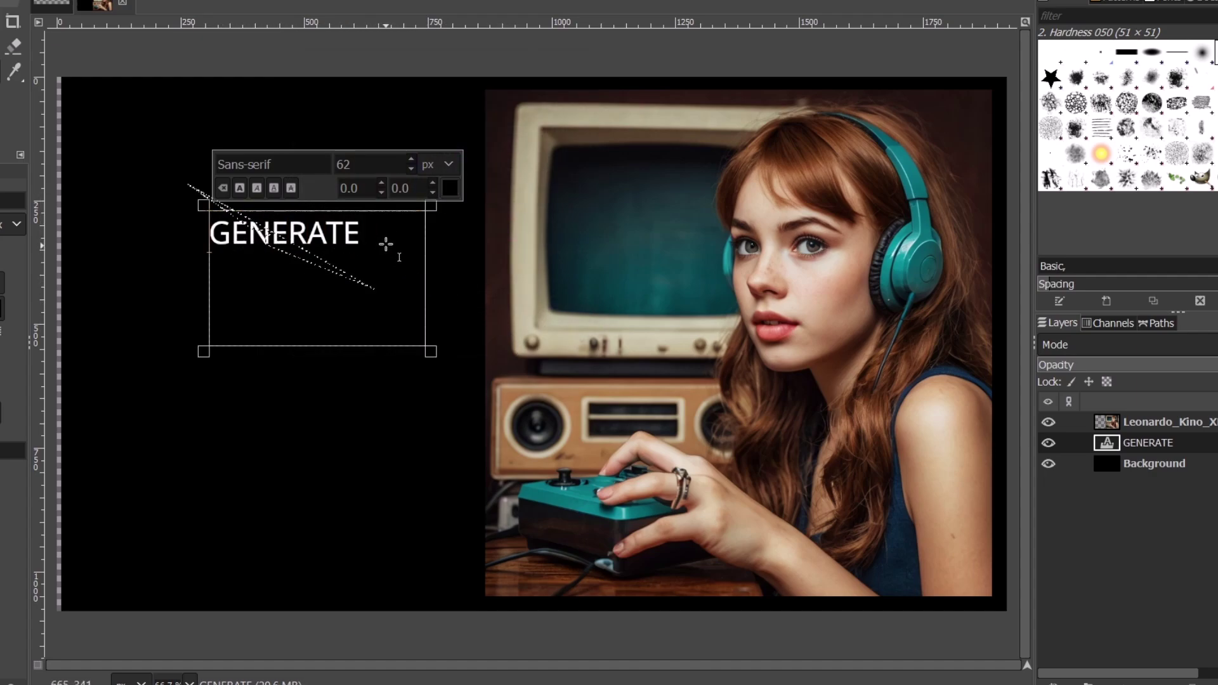
pyautogui.moveTo(389, 245); pyautogui.dragTo(231, 221)
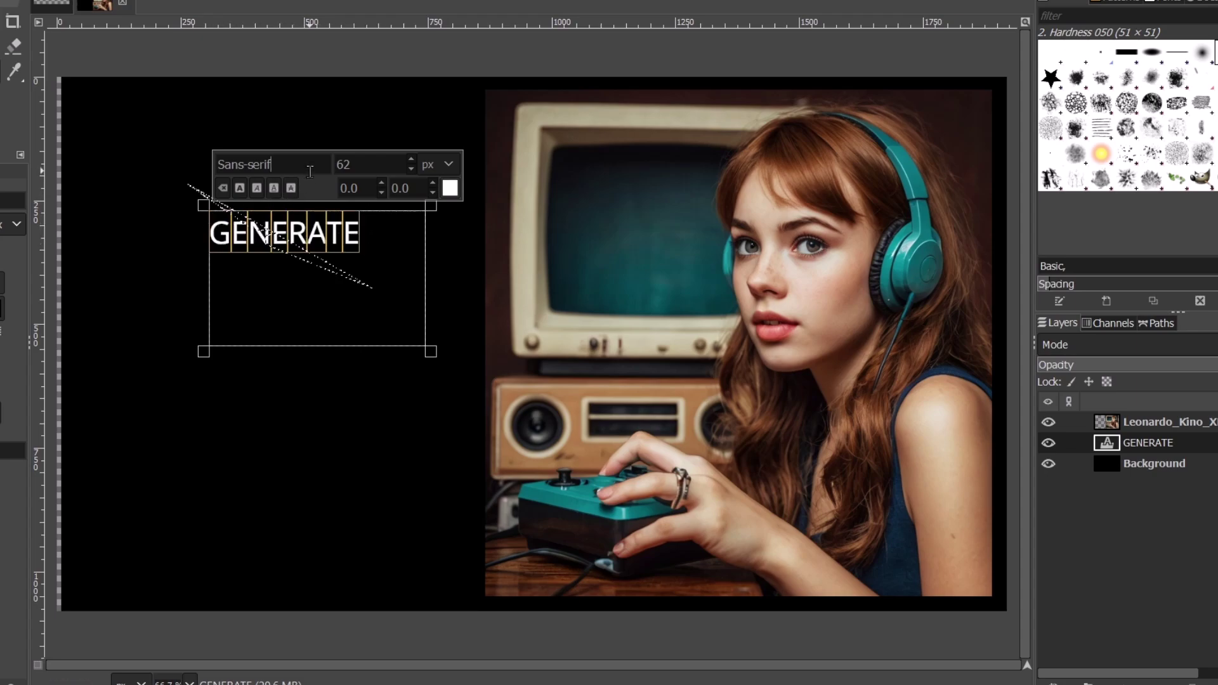
pyautogui.doubleClick(287, 164)
pyautogui.press('BackSpace')
# Step: Fit the text box around GENERATE and enlarge the text to 221 px
pyautogui.rightClick(310, 165)
pyautogui.press('Escape')
pyautogui.click(372, 307)
pyautogui.moveTo(429, 351); pyautogui.dragTo(406, 272)
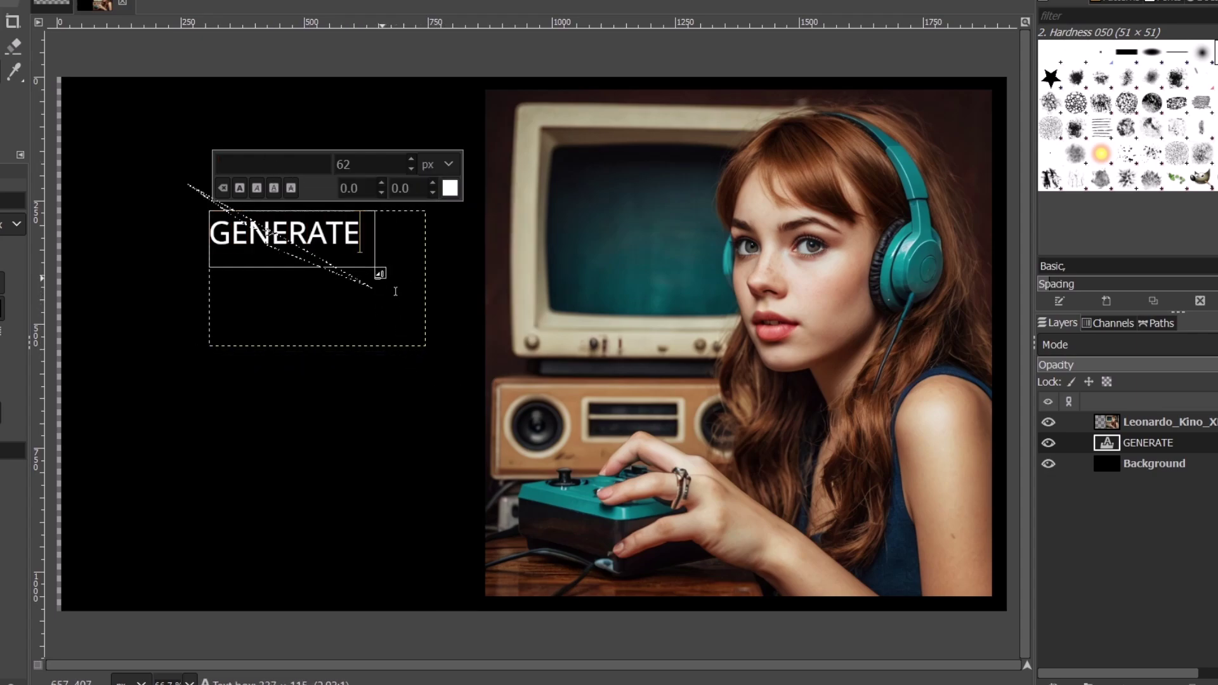
pyautogui.doubleClick(361, 251)
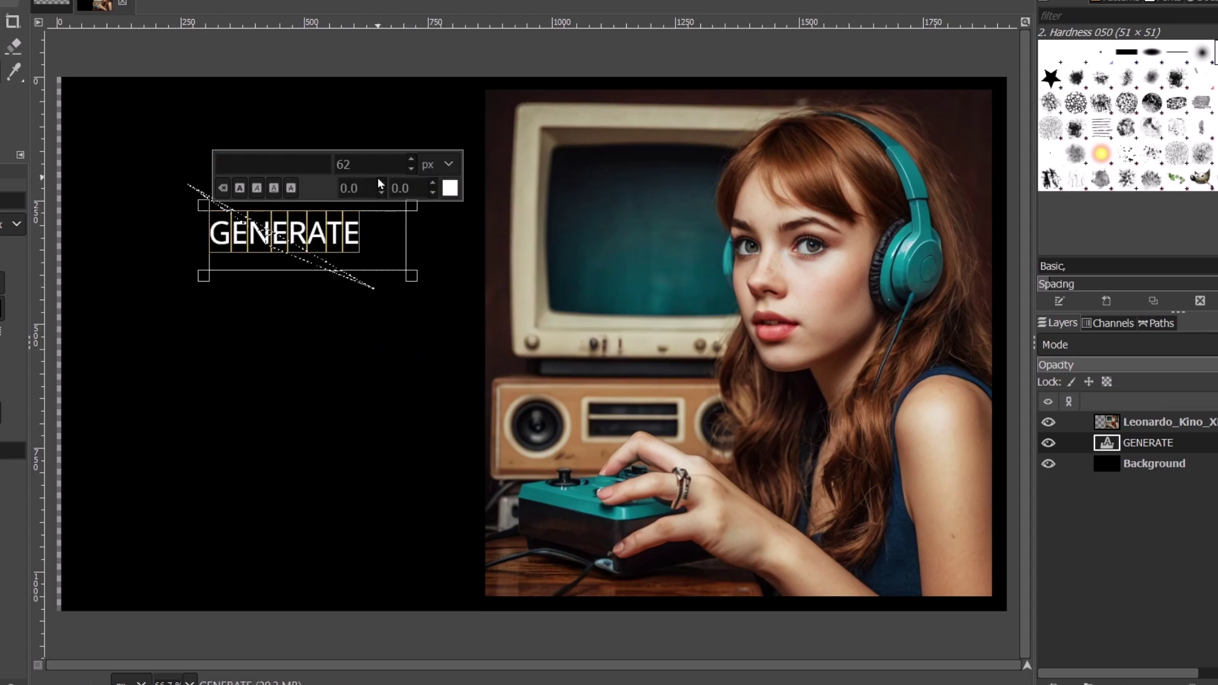
pyautogui.moveTo(413, 160); pyautogui.dragTo(413, 158)
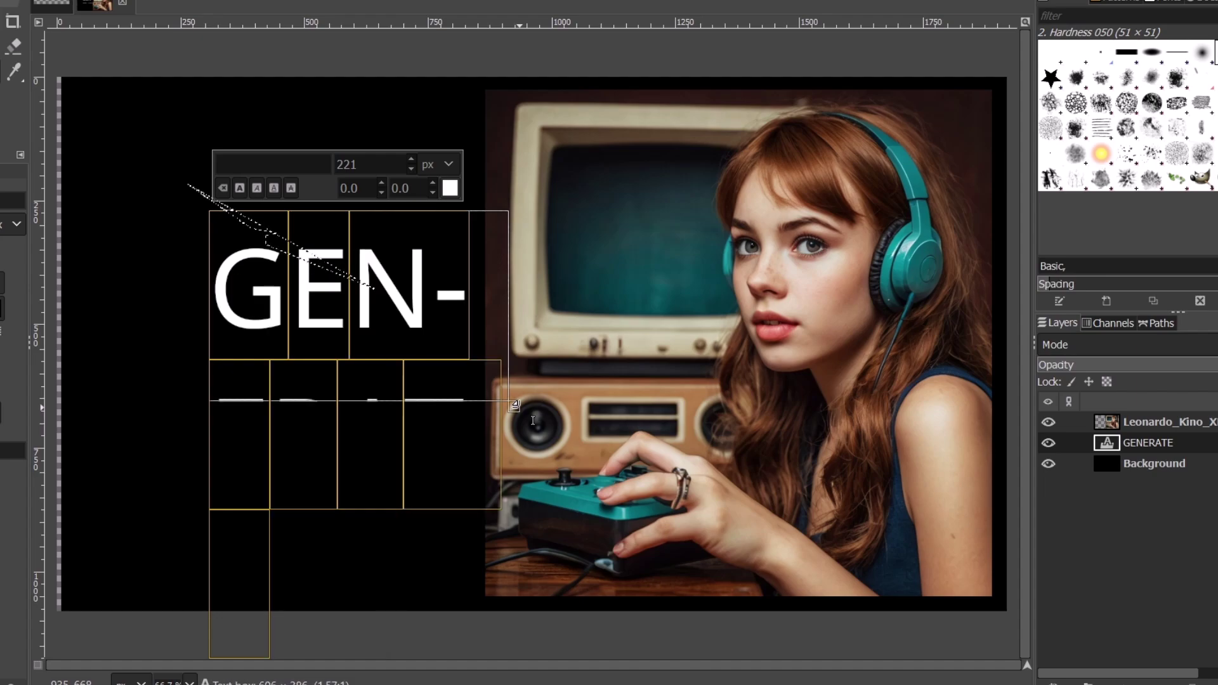
# Step: Extend the text box and make GENERATE bold, trying then removing italic and underline
pyautogui.moveTo(533, 420); pyautogui.dragTo(533, 525)
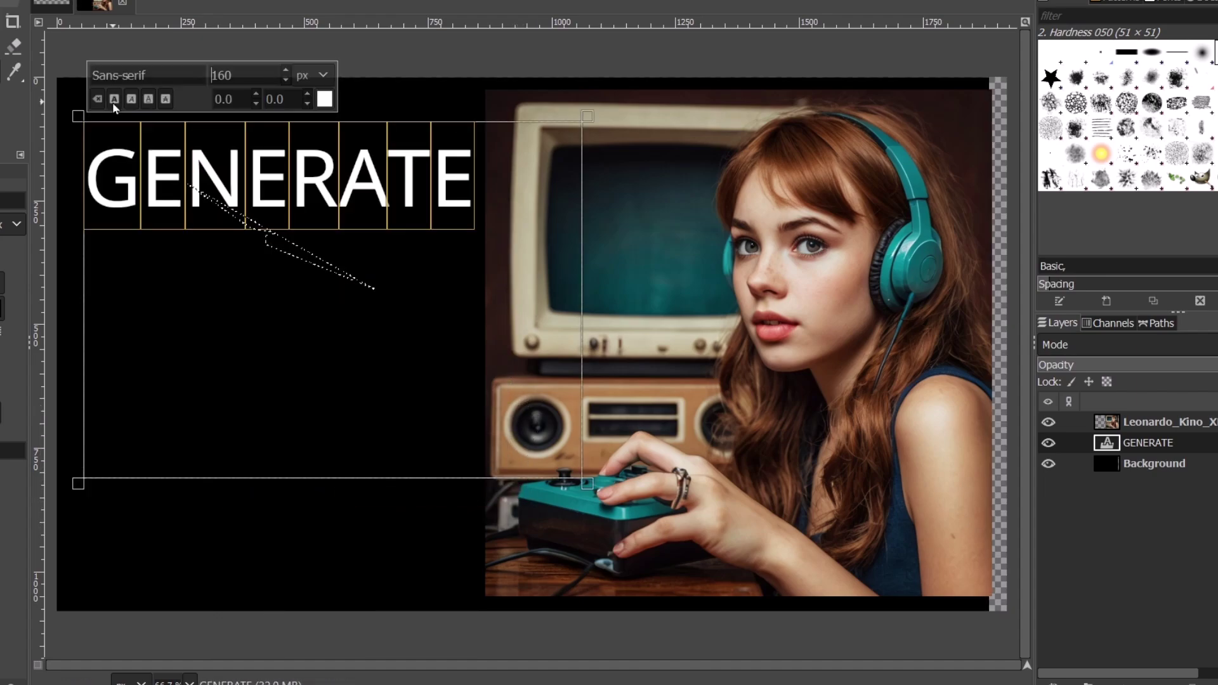
pyautogui.click(114, 99)
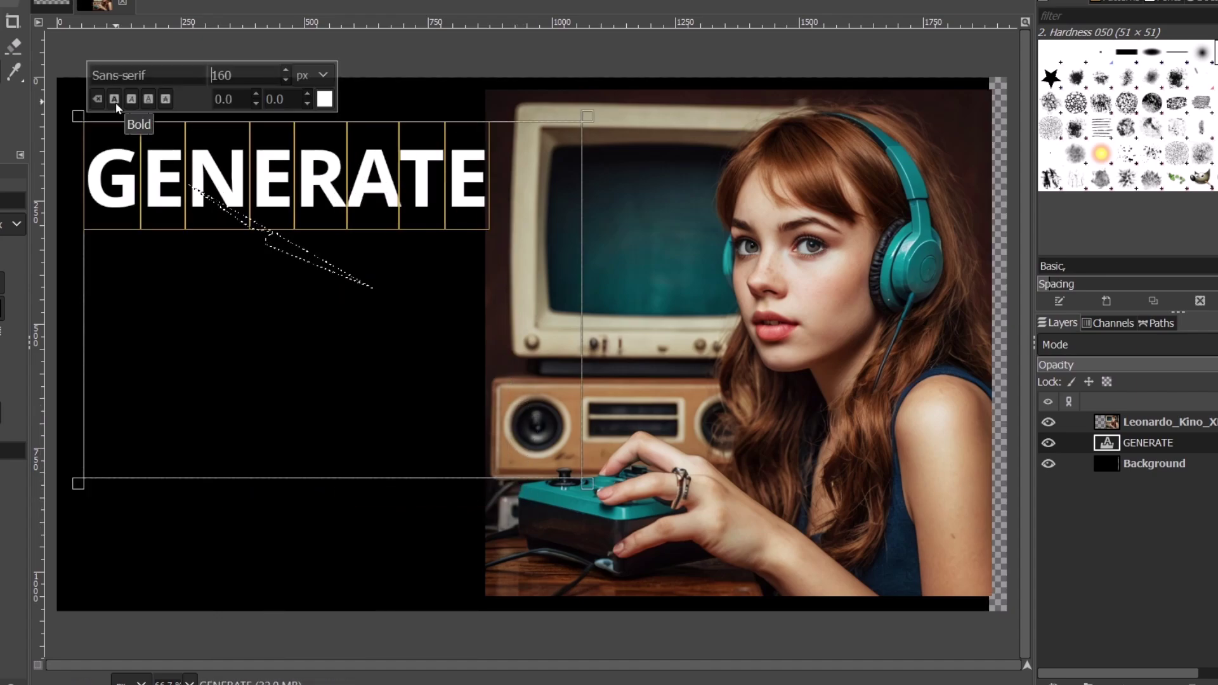
pyautogui.click(128, 101)
pyautogui.click(128, 102)
pyautogui.click(146, 101)
pyautogui.click(146, 101)
# Step: Leave strikethrough off and shift the 160 px bold title toward the left edge
pyautogui.click(161, 103)
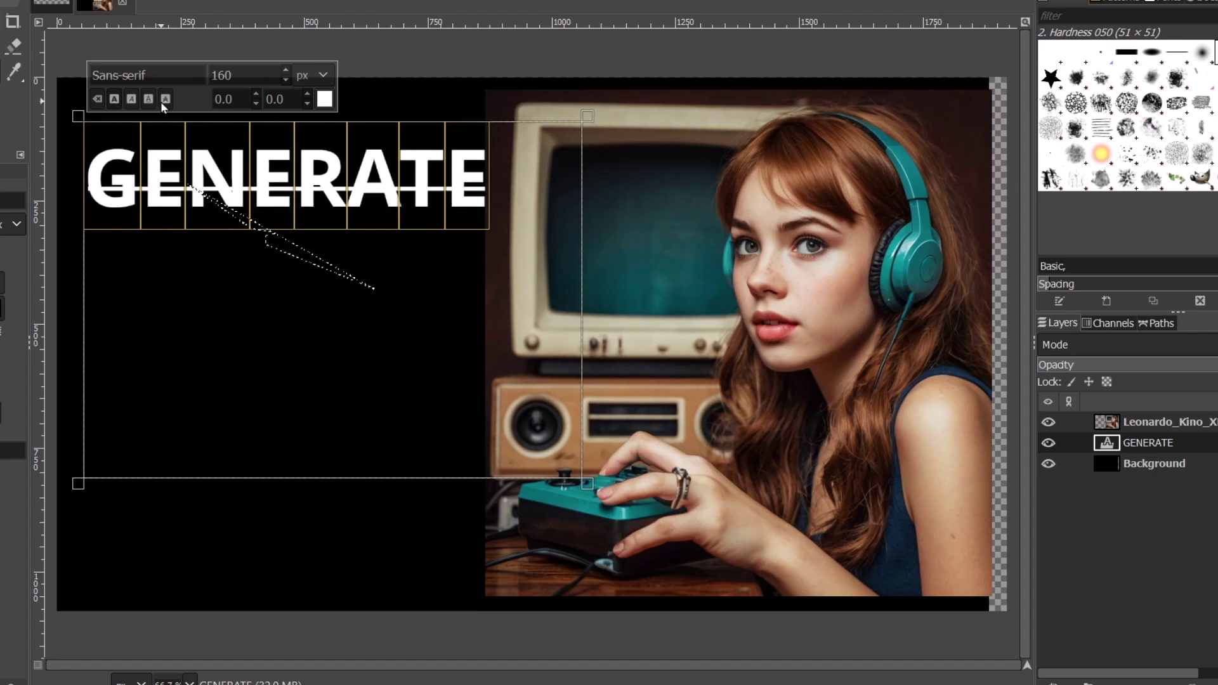
pyautogui.click(161, 103)
pyautogui.click(161, 103)
pyautogui.click(161, 102)
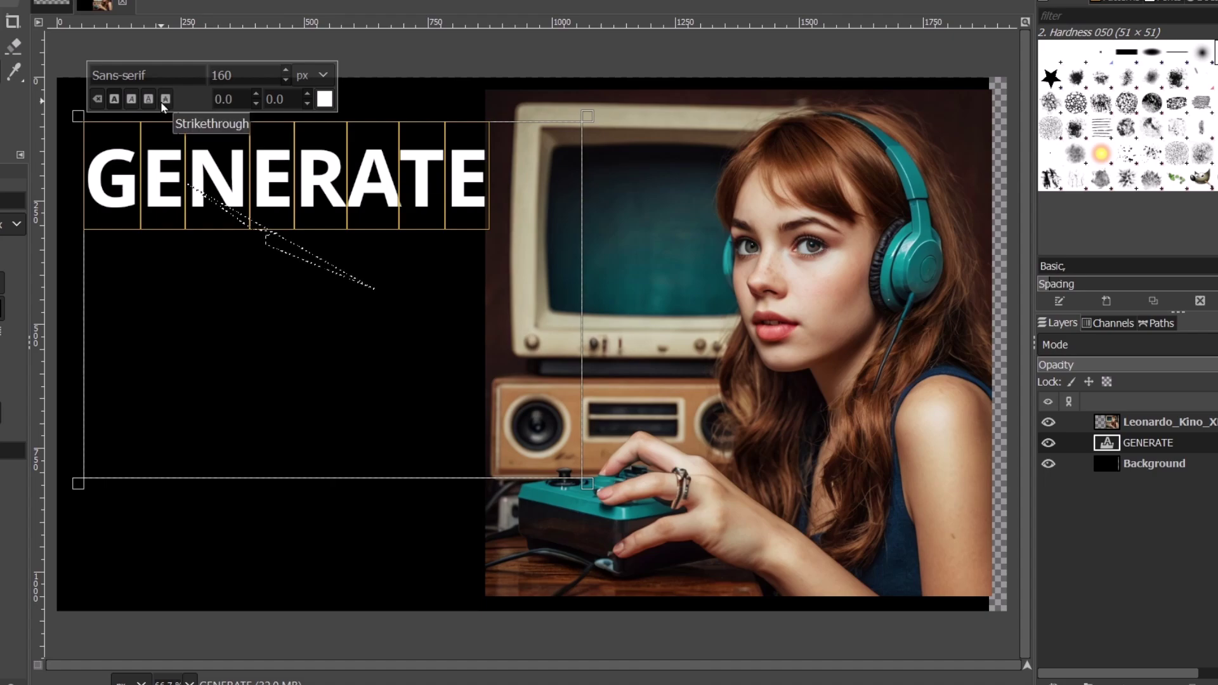
pyautogui.moveTo(77, 485); pyautogui.dragTo(61, 483)
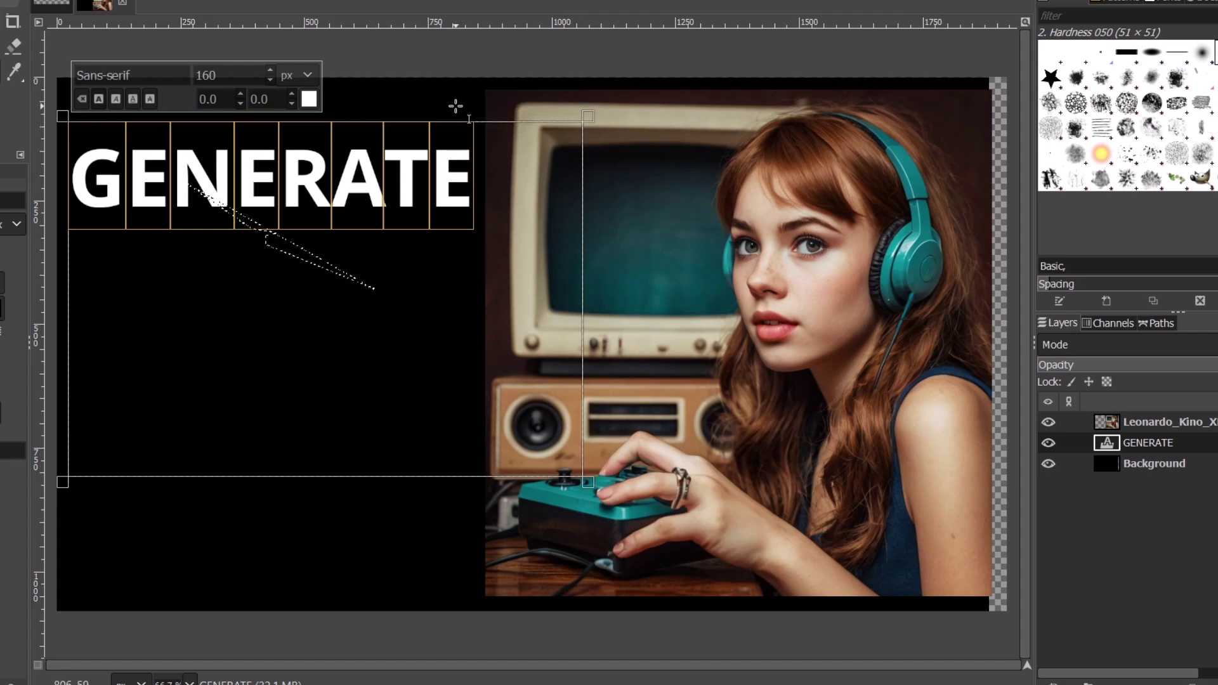
pyautogui.click(484, 178)
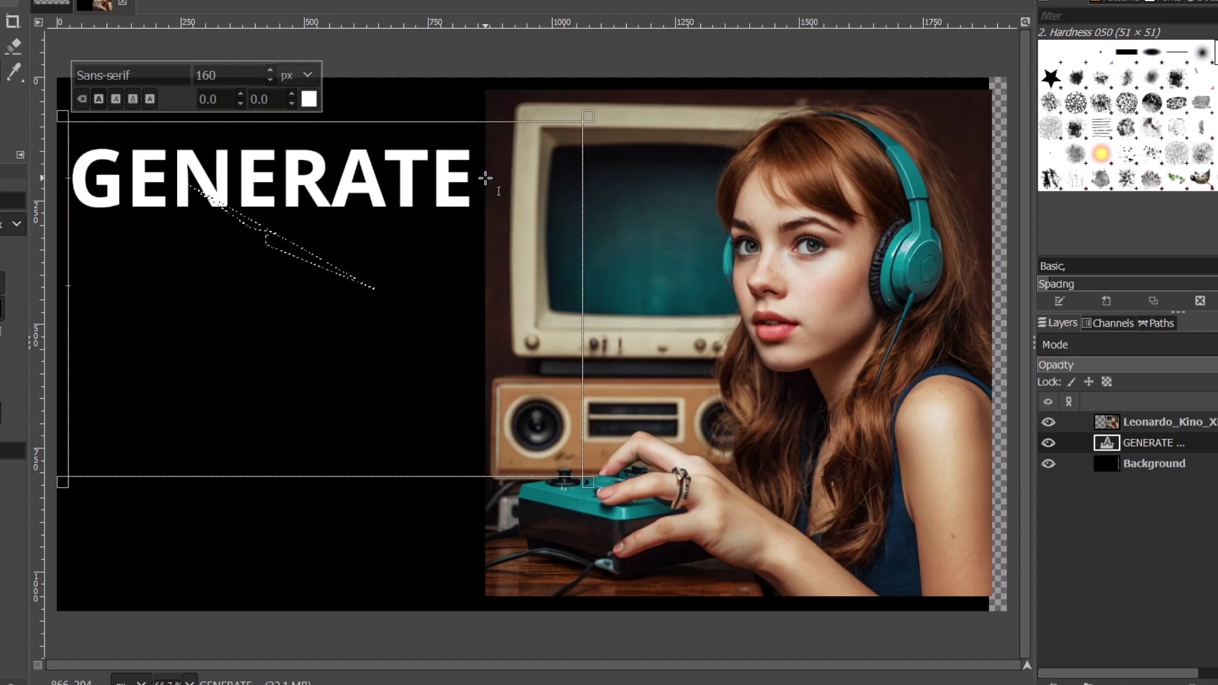
# Step: Add 'YOUR' on a new line under GENERATE and enlarge it to 289 px
pyautogui.press('Return')
pyautogui.write('YOUR')
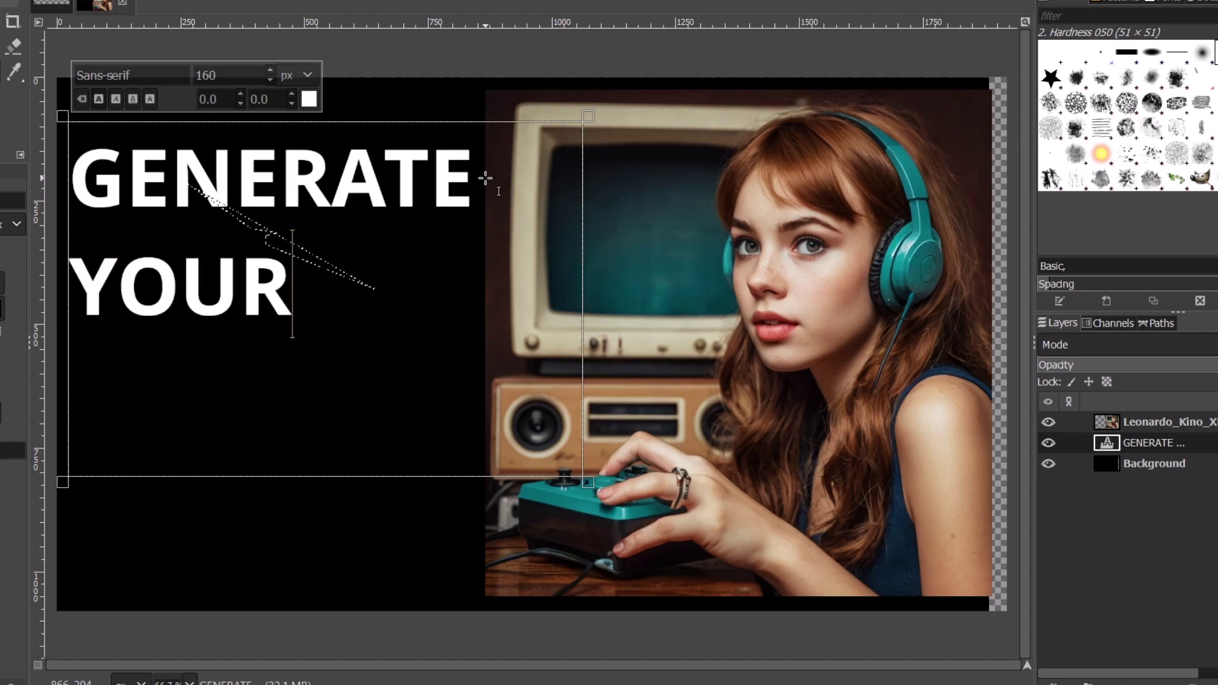
pyautogui.hotkey('shift', 'Left')
pyautogui.hotkey('shift', 'Left')
pyautogui.hotkey('shift', 'Left')
pyautogui.hotkey('shift', 'Left')
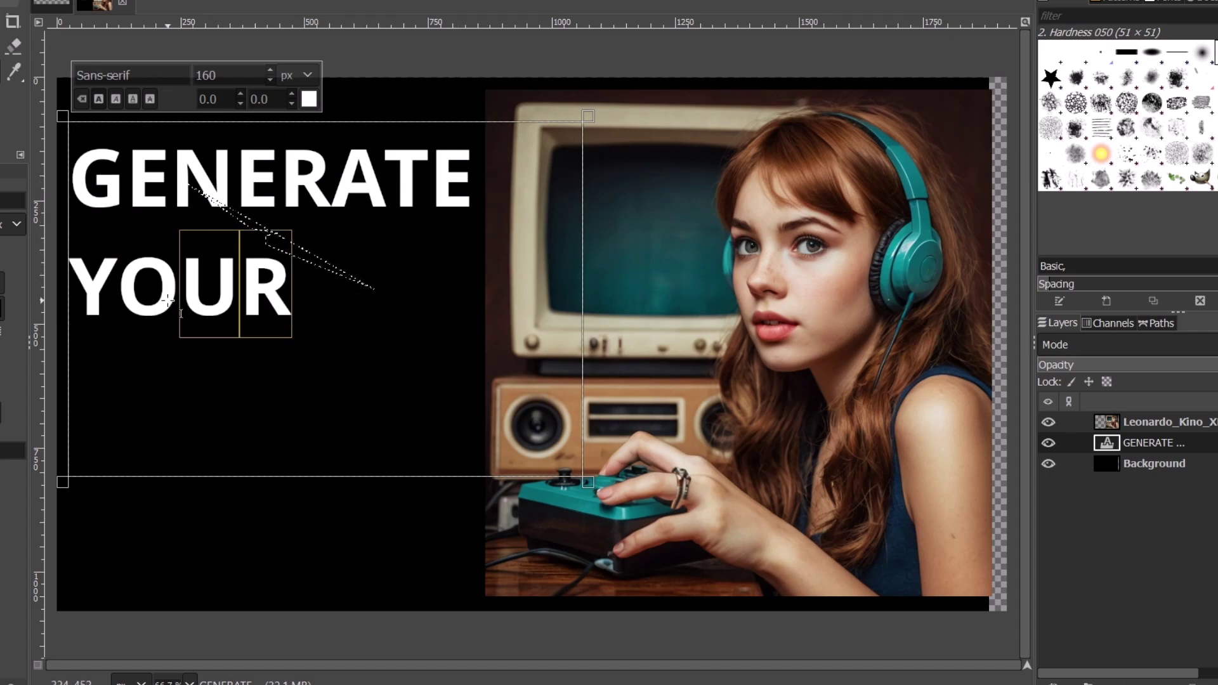
pyautogui.click(273, 73)
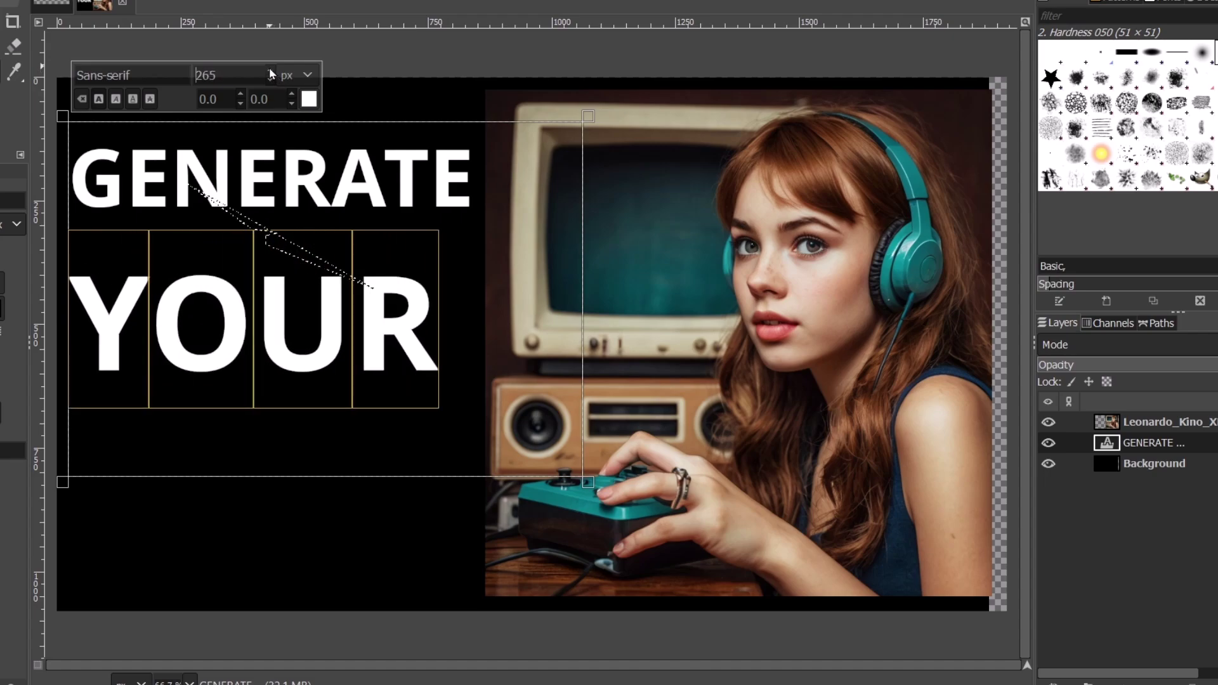
pyautogui.click(271, 73)
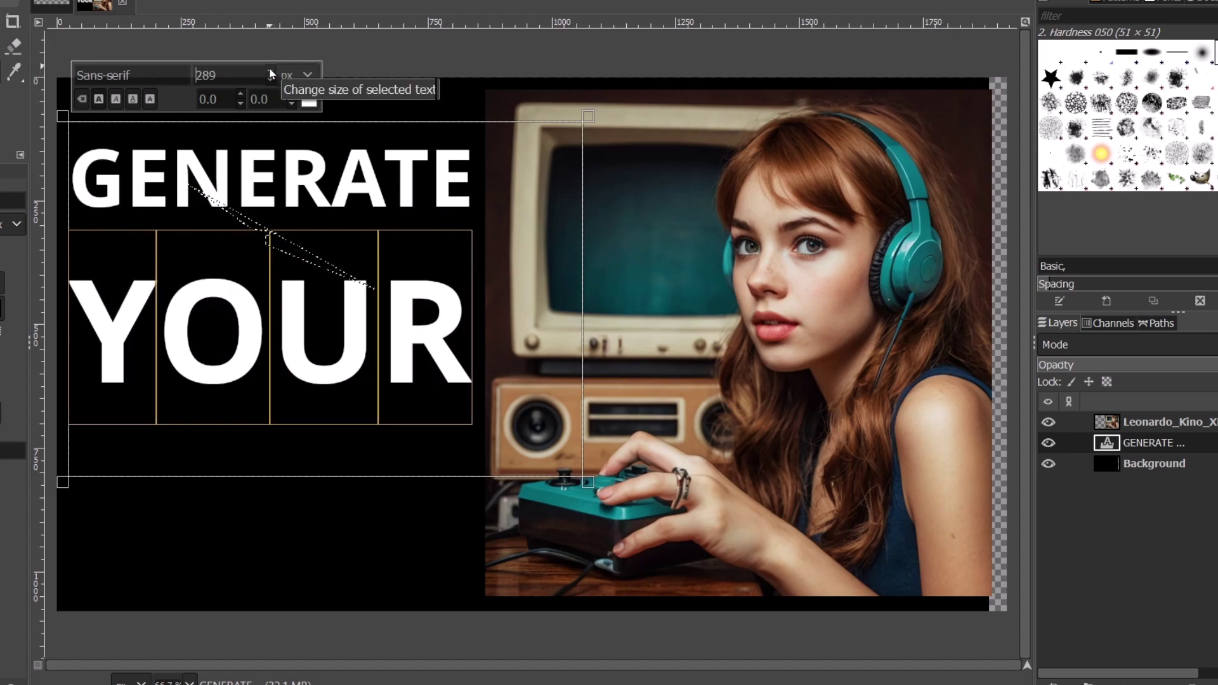
# Step: Enlarge the text box and size the IMAGE line to 251 px to match the width
pyautogui.moveTo(590, 485); pyautogui.dragTo(608, 634)
pyautogui.doubleClick(316, 531)
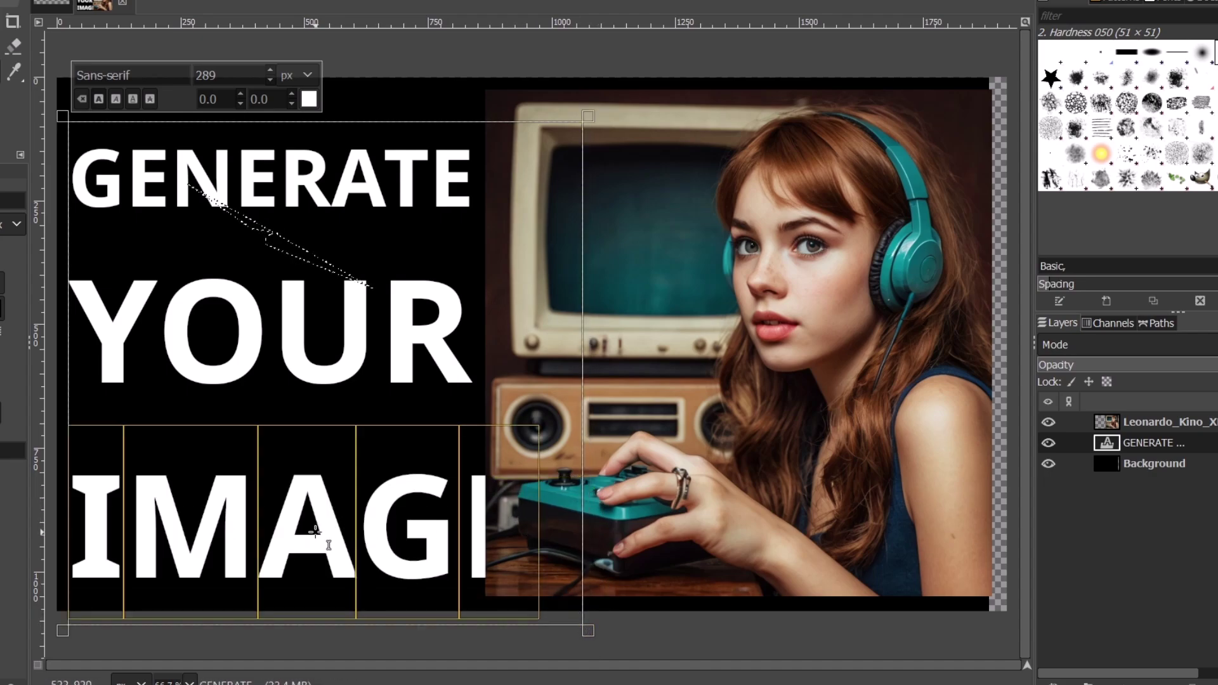
pyautogui.click(269, 81)
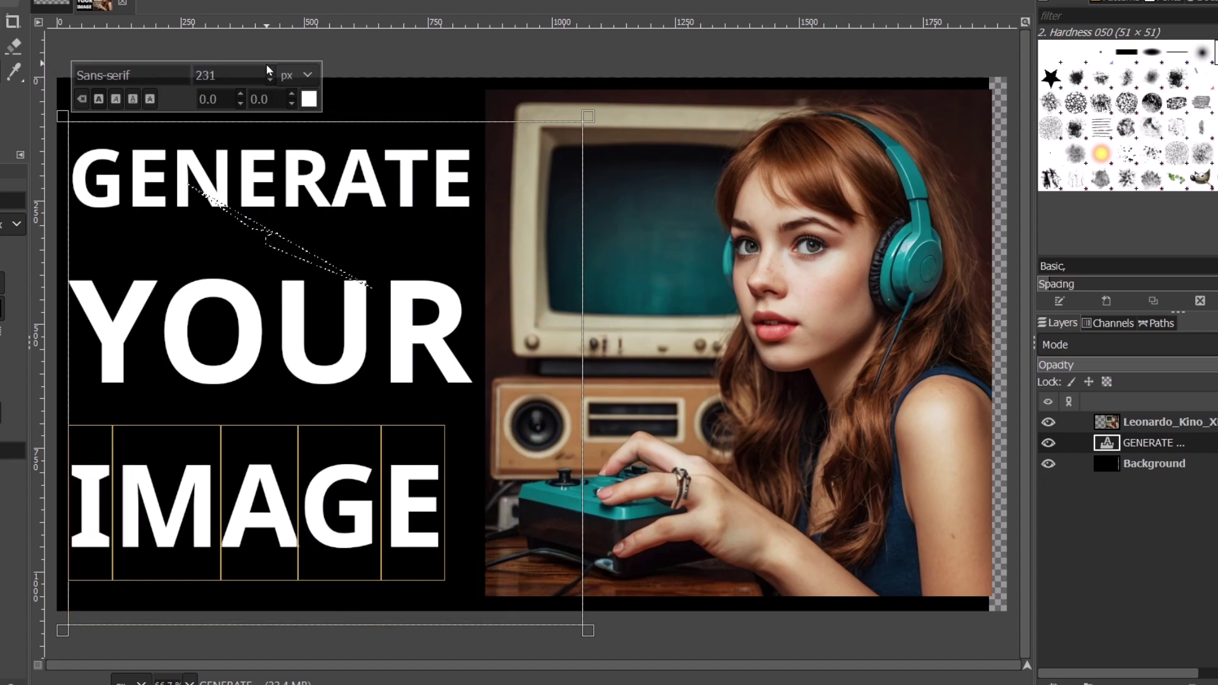
pyautogui.click(267, 70)
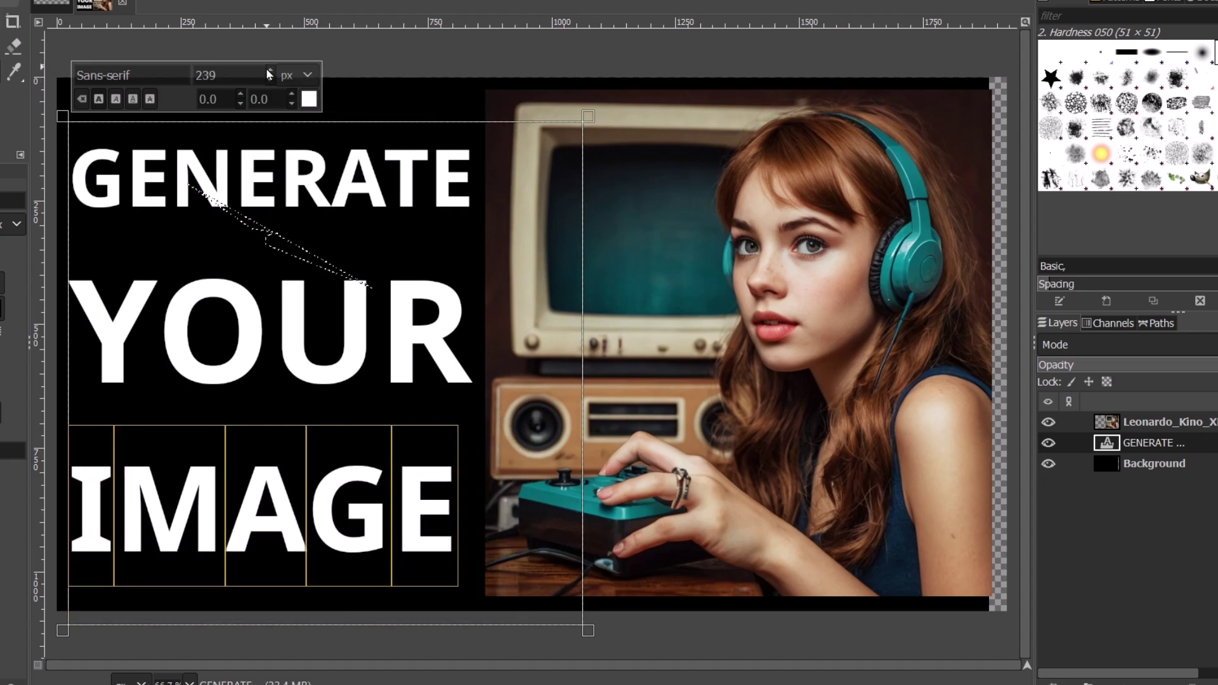
pyautogui.click(267, 71)
pyautogui.click(267, 71)
pyautogui.click(267, 71)
pyautogui.click(267, 71)
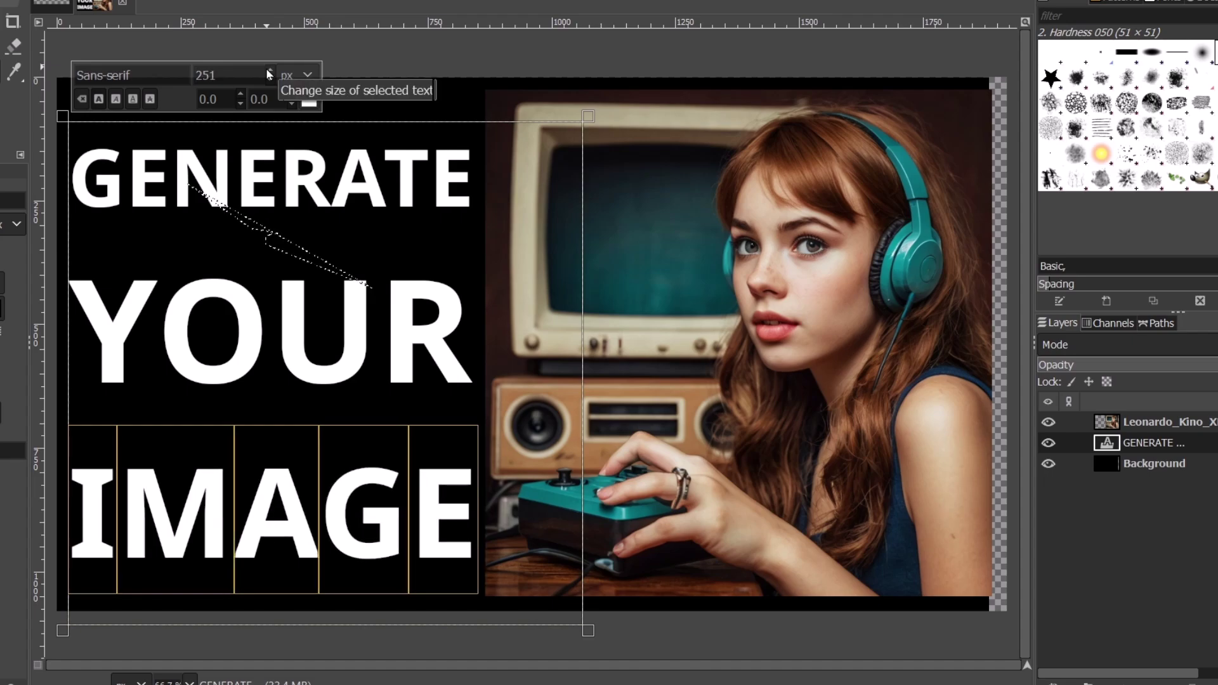
pyautogui.press('m')
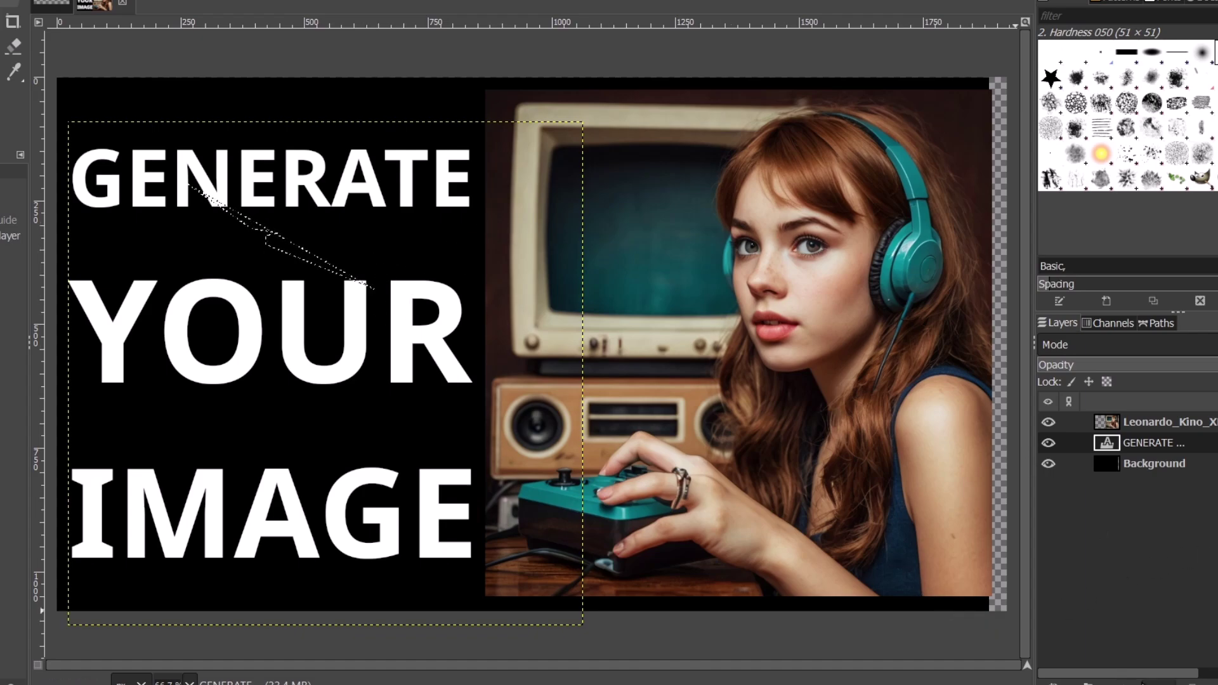
# Step: Create the 'Element' layer with a yellow colour tag and Screen blend mode
pyautogui.hotkey('shift', 'ctrl', 'n')
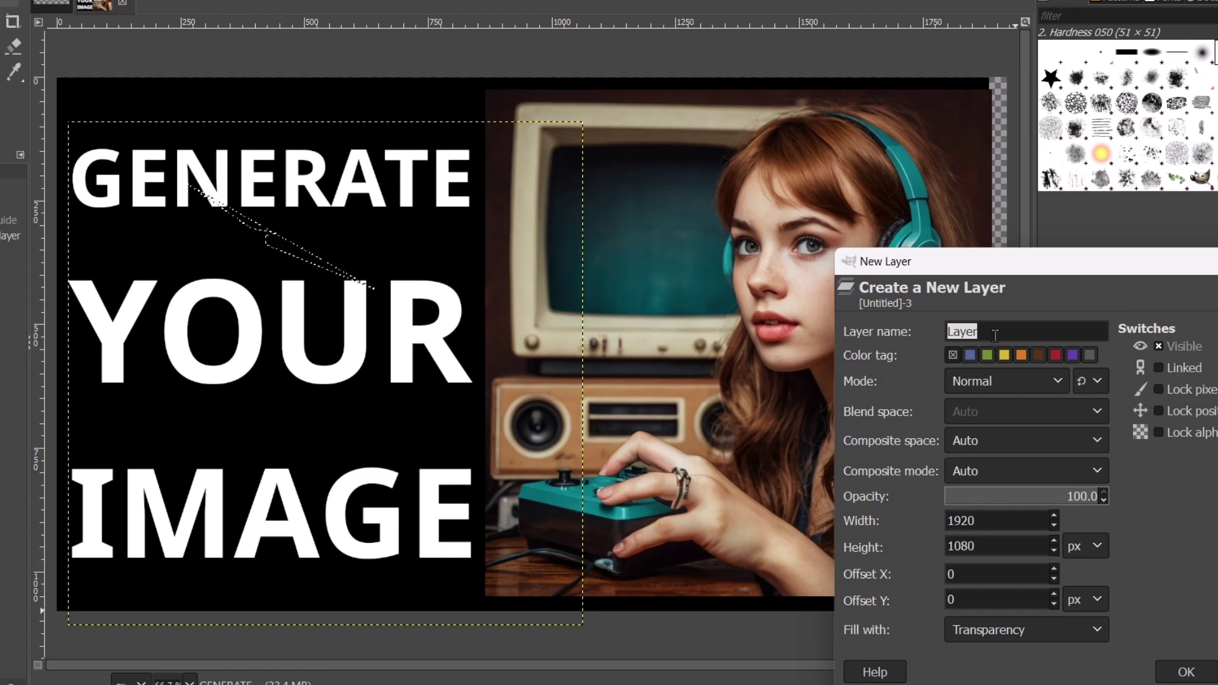
pyautogui.write('A')
pyautogui.click(1005, 356)
pyautogui.click(1002, 372)
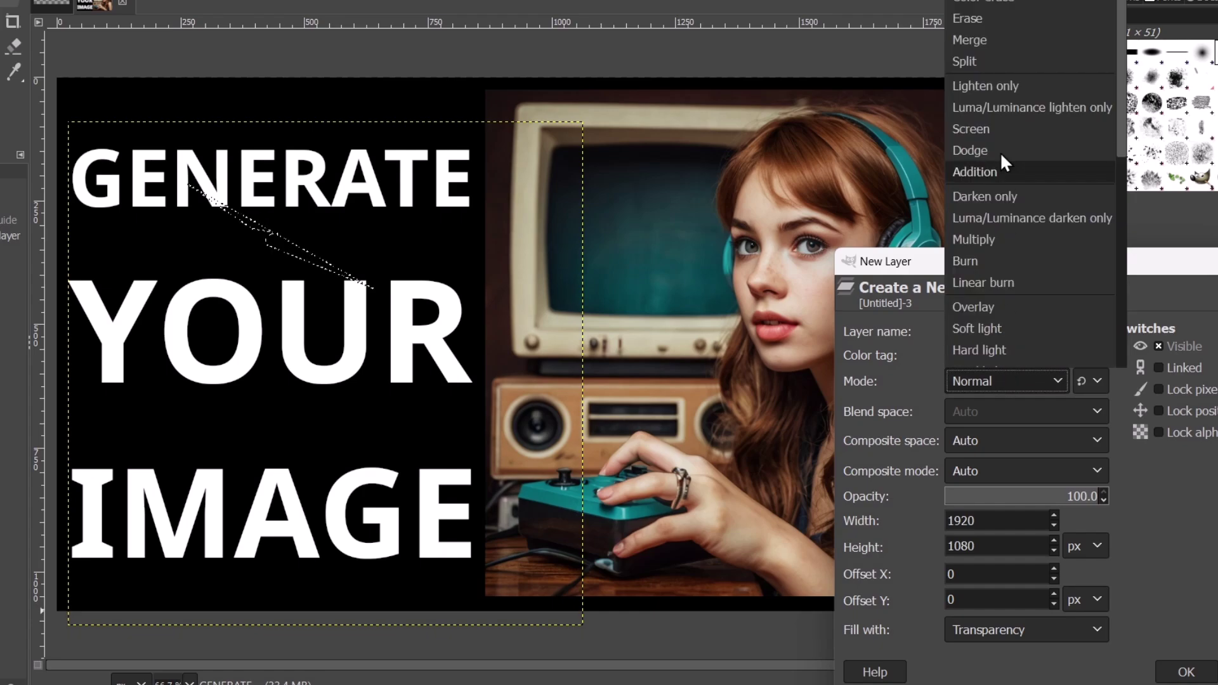
pyautogui.click(997, 130)
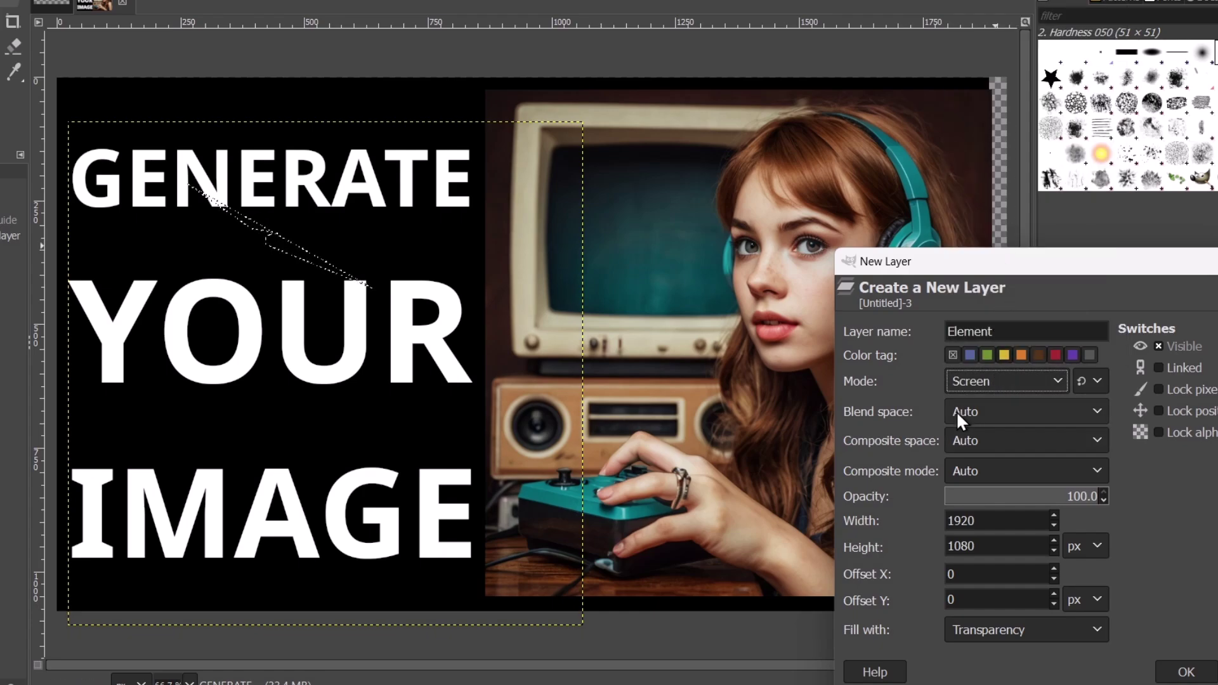
pyautogui.click(1186, 672)
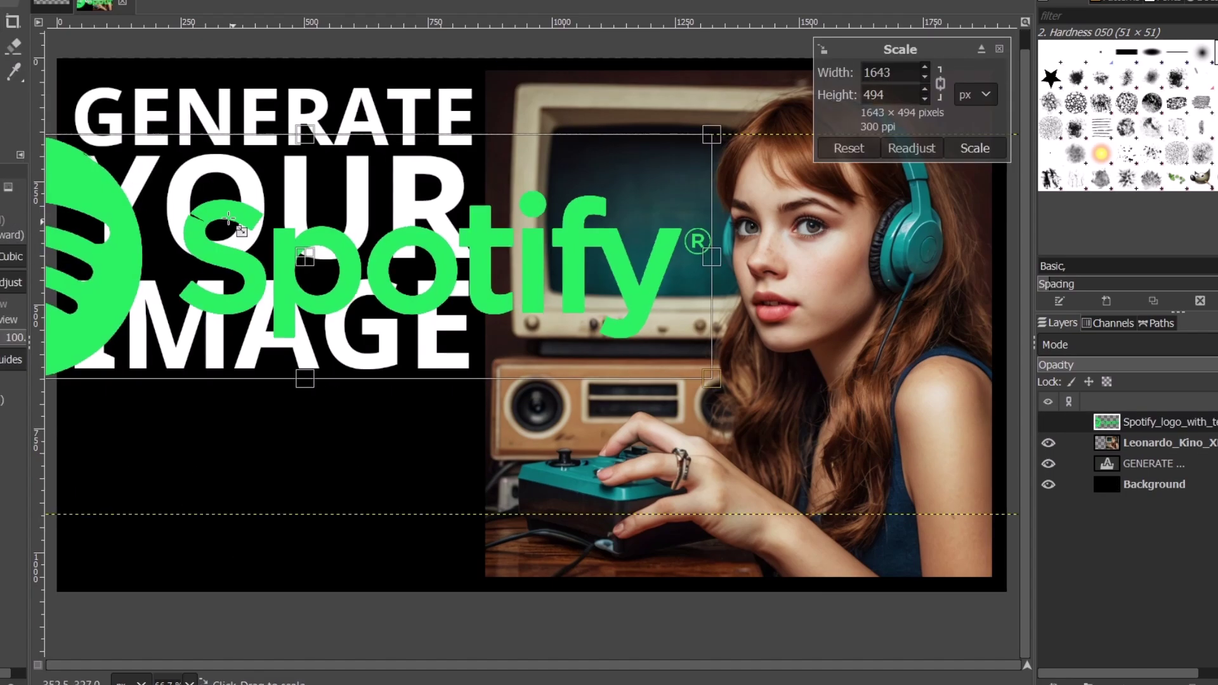
# Step: Shrink the Spotify logo and reposition it on the canvas
pyautogui.moveTo(228, 218); pyautogui.dragTo(62, 156)
pyautogui.press('Return')
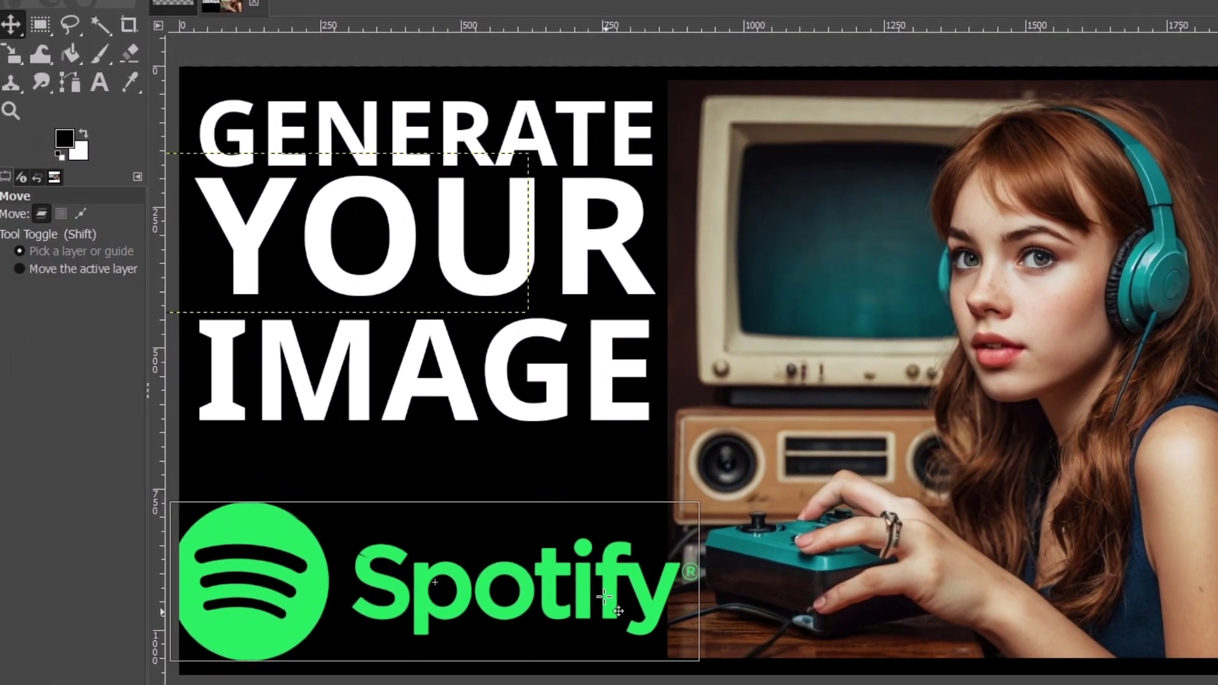
pyautogui.moveTo(609, 611); pyautogui.dragTo(642, 597)
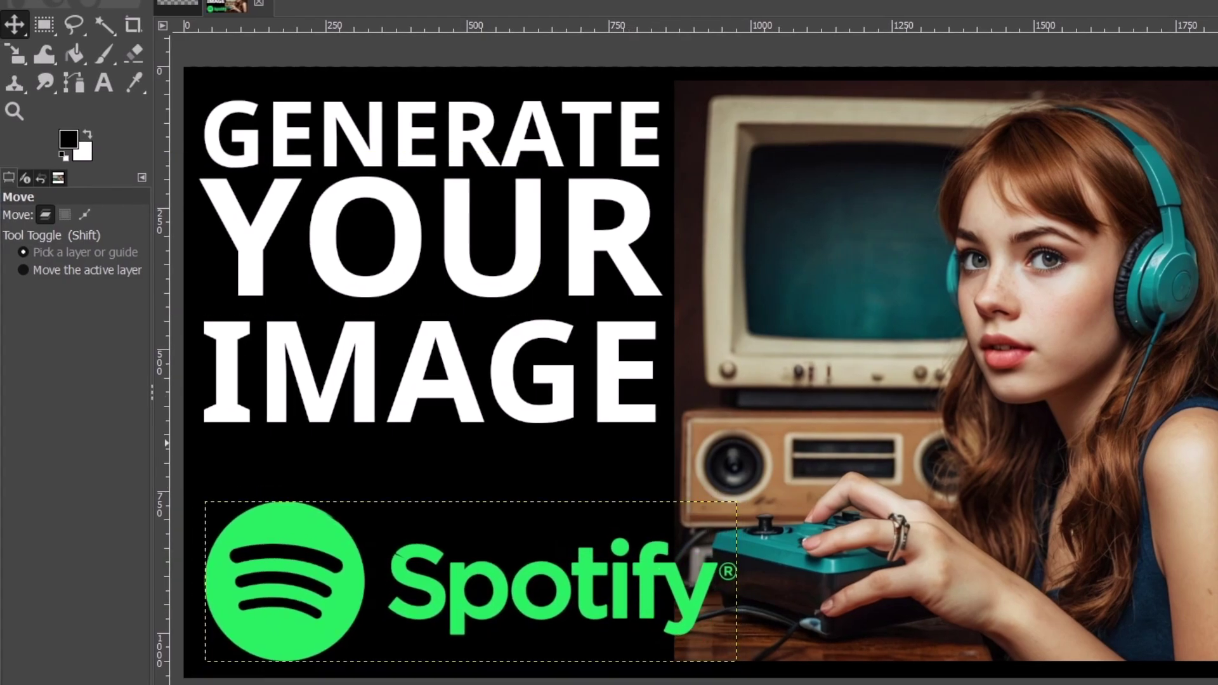
# Step: Scale the headphone-girl photo to 1080 px tall and move it up-left to fill the right side
pyautogui.click(1069, 387)
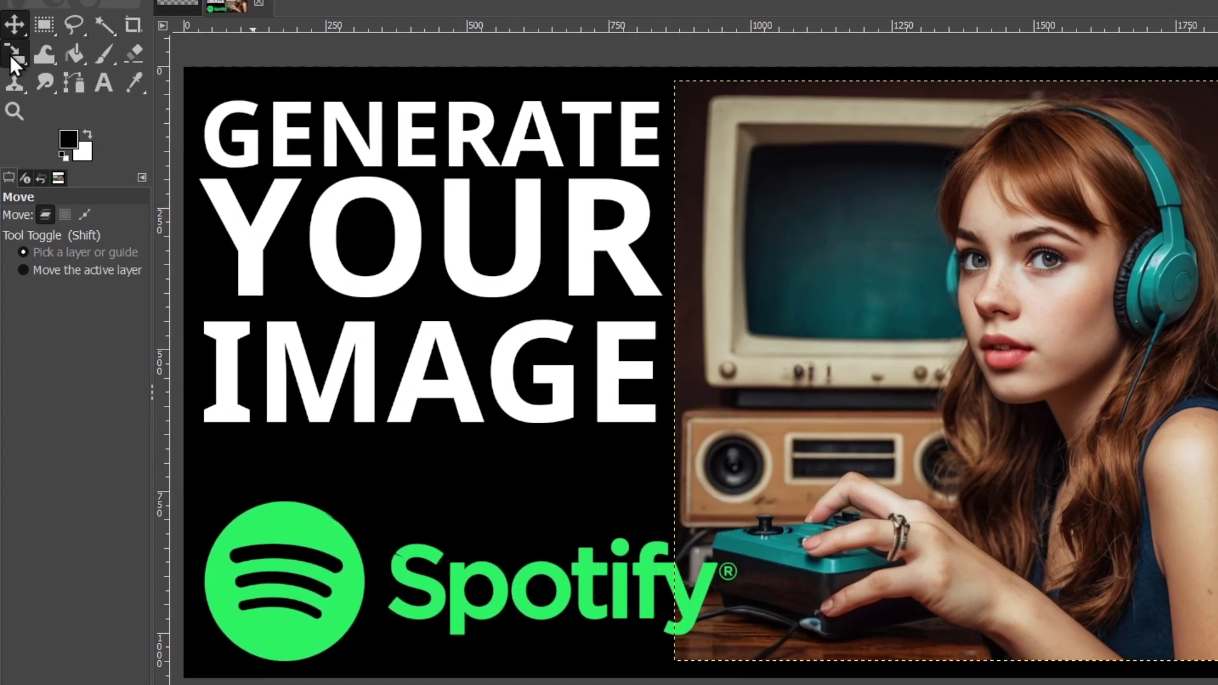
pyautogui.click(15, 56)
pyautogui.moveTo(1192, 654); pyautogui.dragTo(1217, 684)
pyautogui.click(13, 25)
pyautogui.moveTo(971, 440)
pyautogui.mouseDown()
pyautogui.moveTo(949, 420)
pyautogui.moveTo(969, 420)
pyautogui.mouseUp()
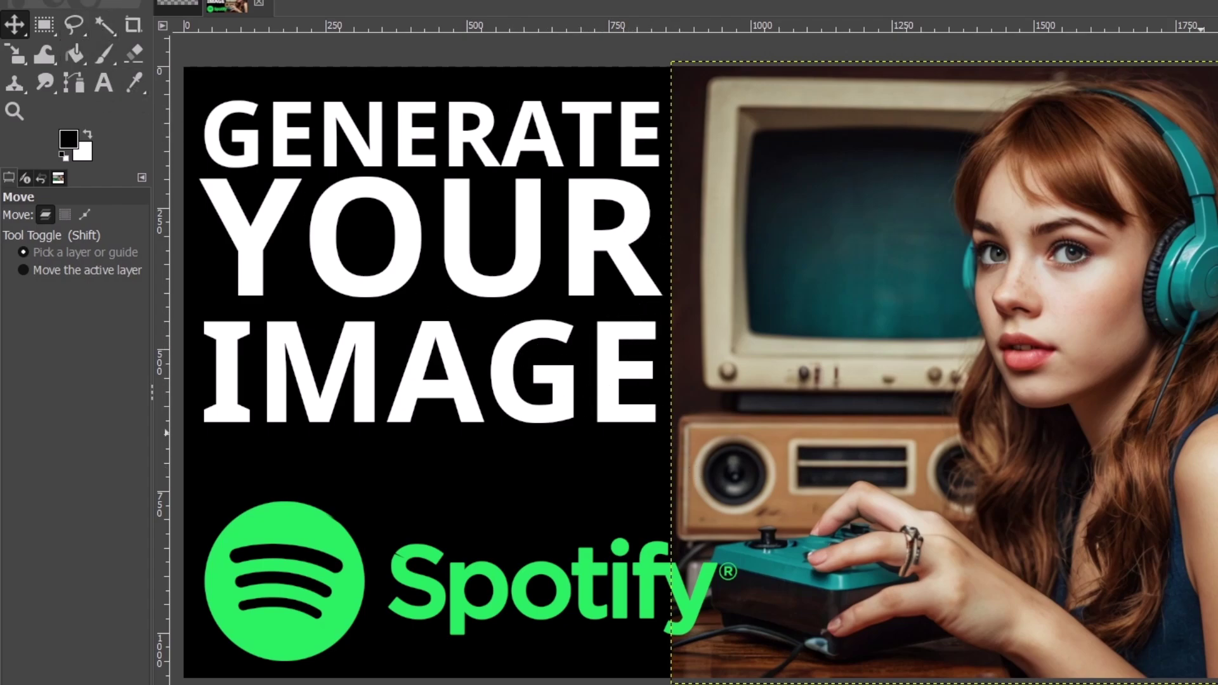
# Step: Add the Gradients tab to the dock
pyautogui.click(143, 177)
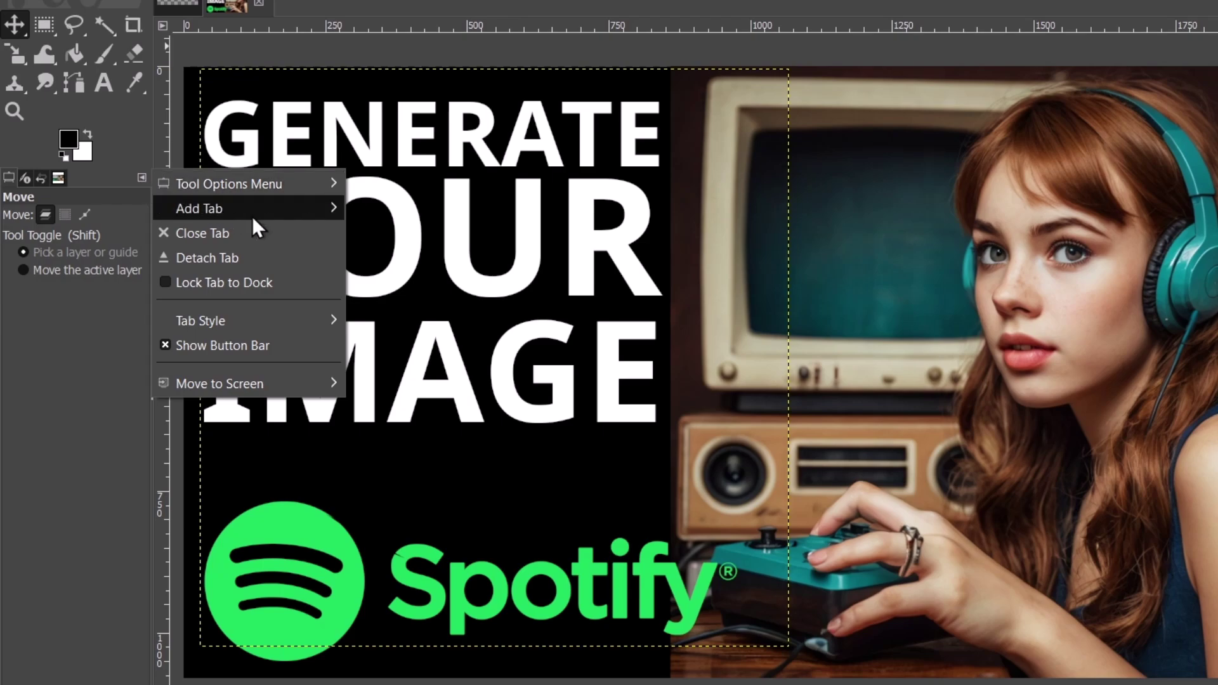
pyautogui.moveTo(263, 215)
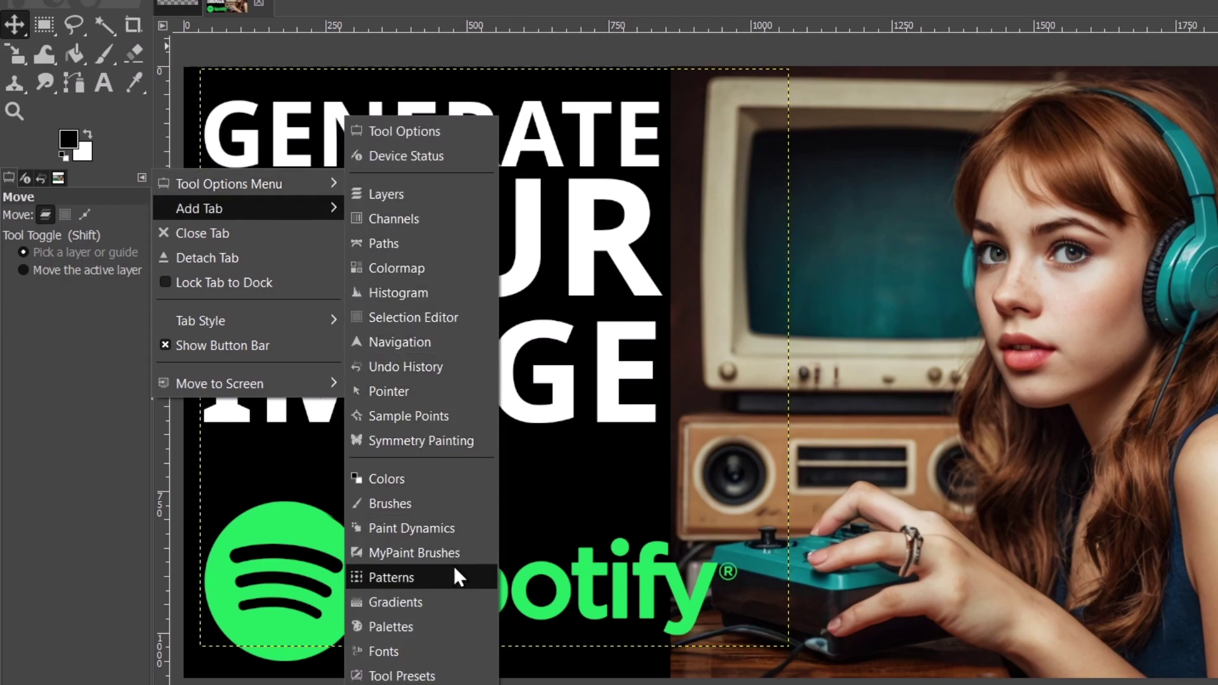
pyautogui.click(426, 604)
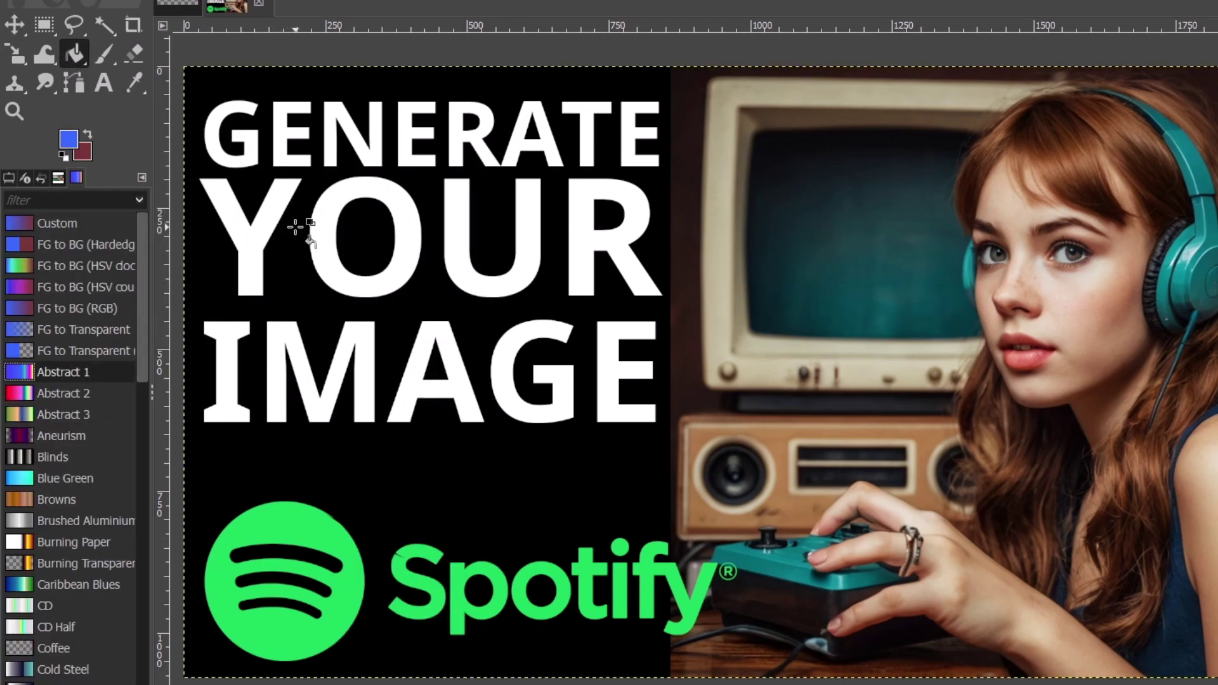
# Step: Bucket-fill the left panel blue and undo the stray blue fills on the photo
pyautogui.click(286, 226)
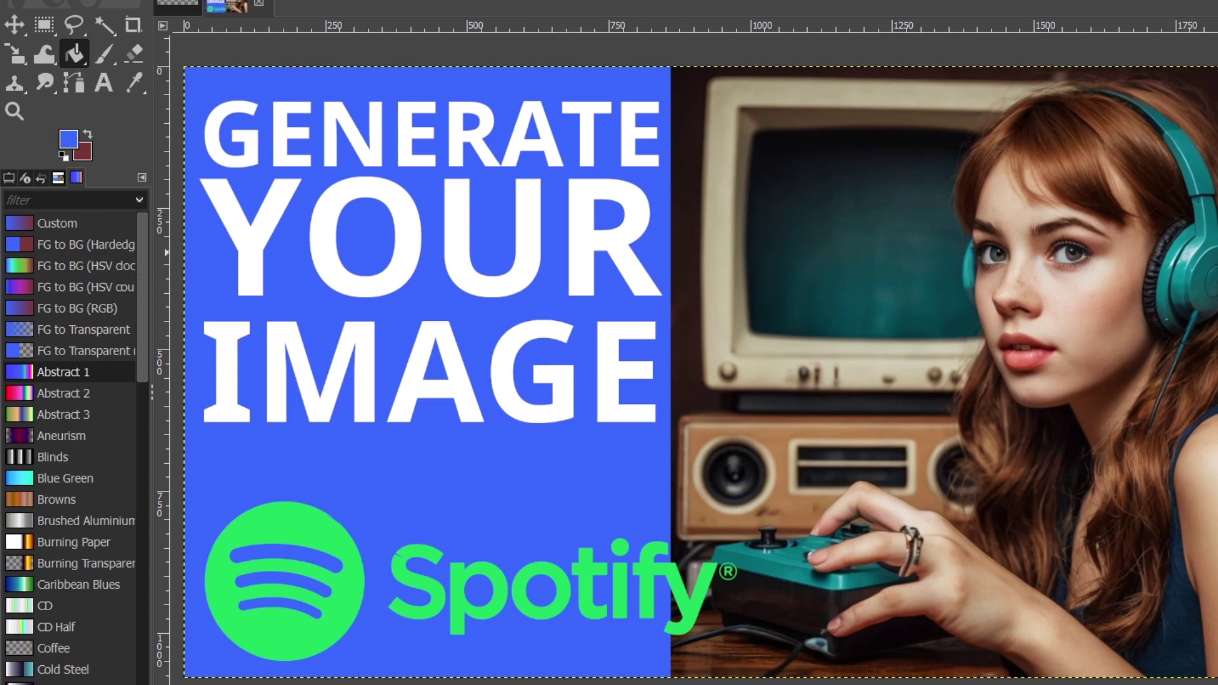
pyautogui.press('pagedown')
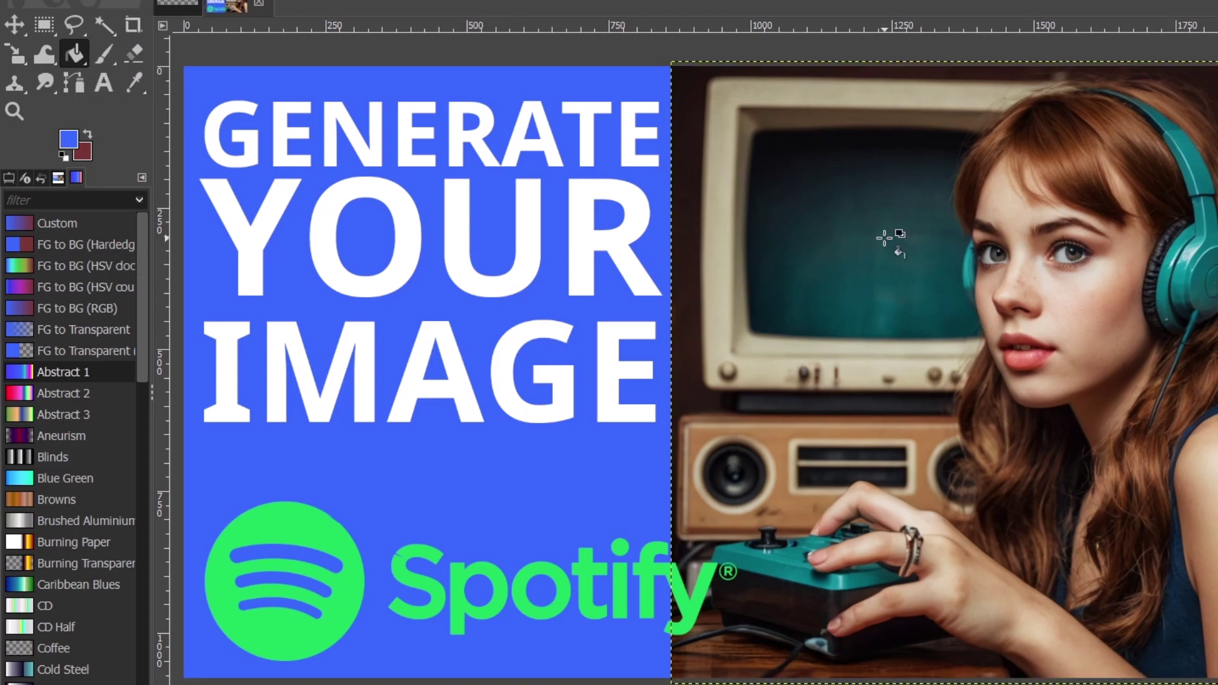
pyautogui.moveTo(885, 237)
pyautogui.mouseDown()
pyautogui.moveTo(943, 258)
pyautogui.moveTo(1105, 224)
pyautogui.moveTo(1015, 152)
pyautogui.moveTo(1072, 399)
pyautogui.moveTo(1203, 547)
pyautogui.mouseUp()
pyautogui.hotkey('ctrl', 'z')
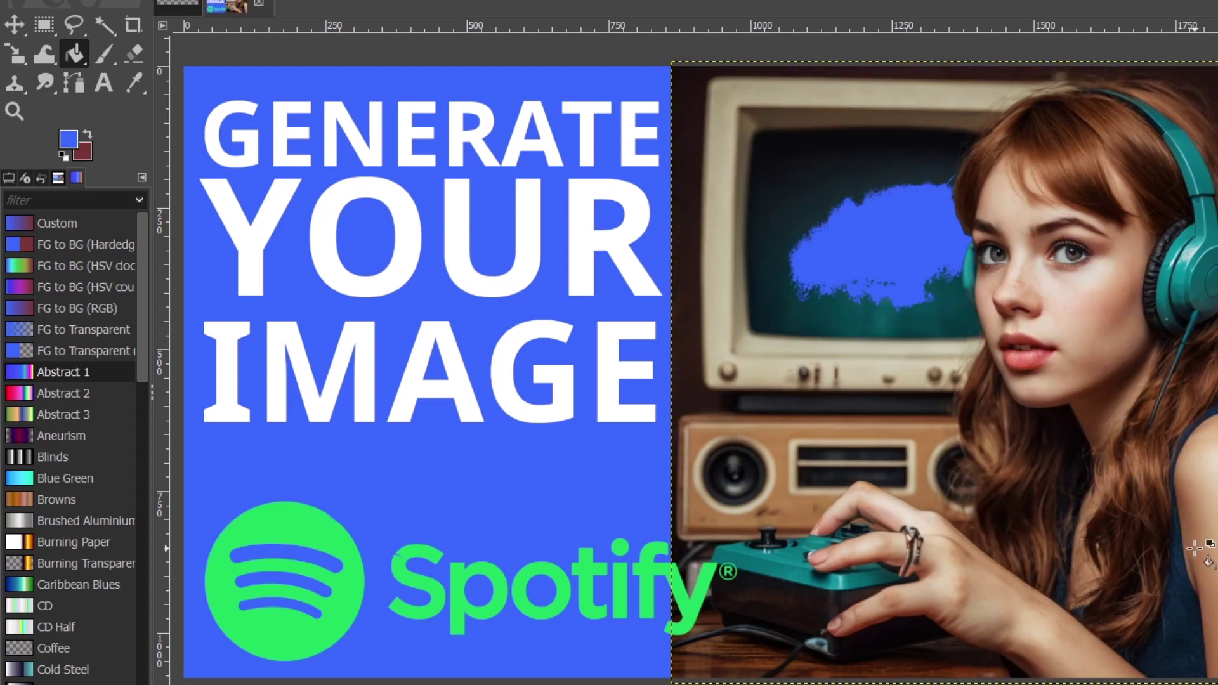
pyautogui.hotkey('ctrl', 'z')
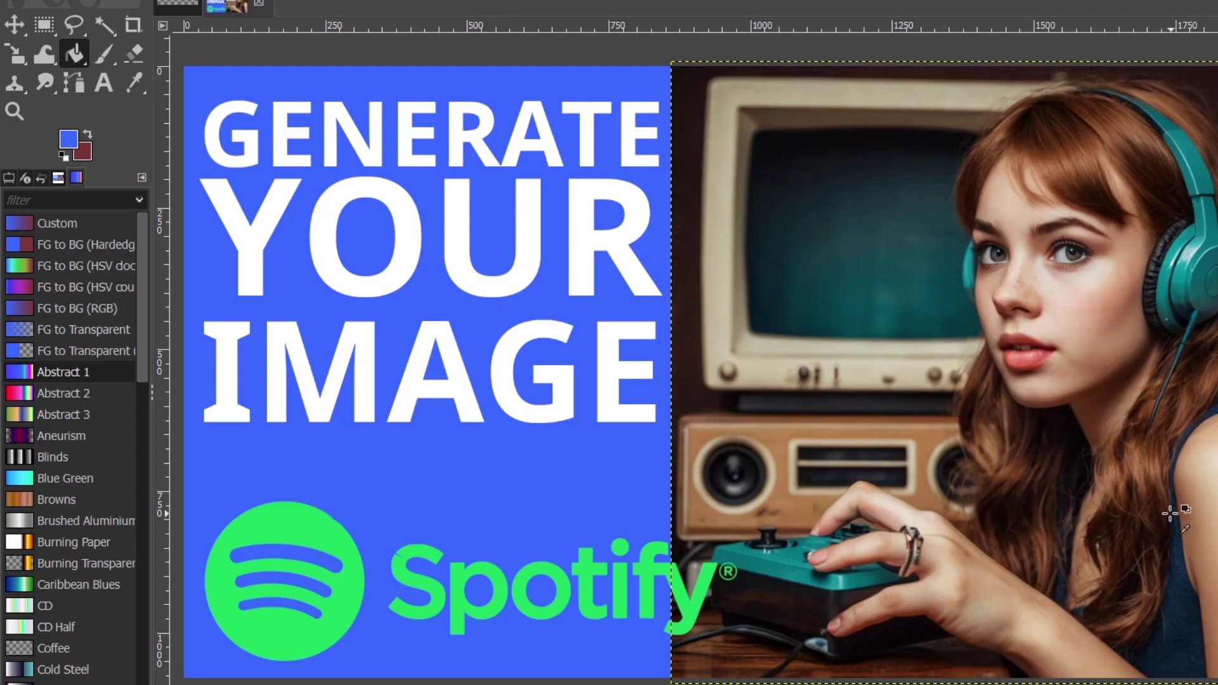
# Step: Raise the photo's lightness to about 15 with Colors > Hue-Saturation
pyautogui.click(13, 25)
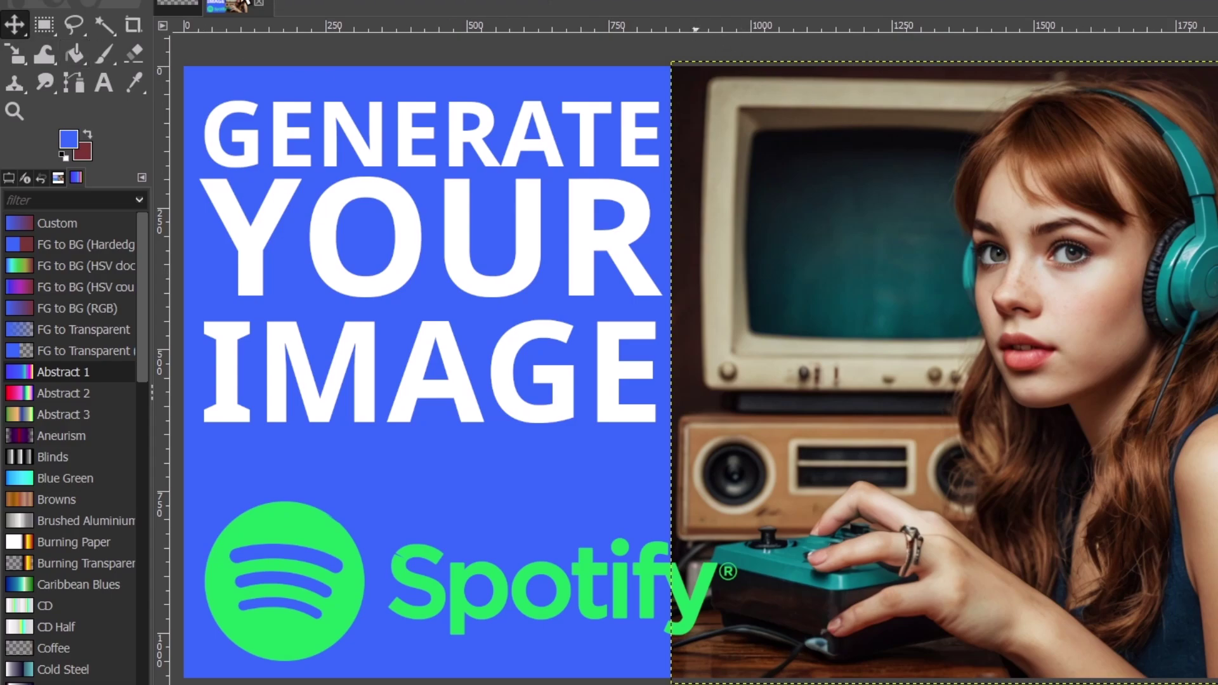
pyautogui.click(246, 3)
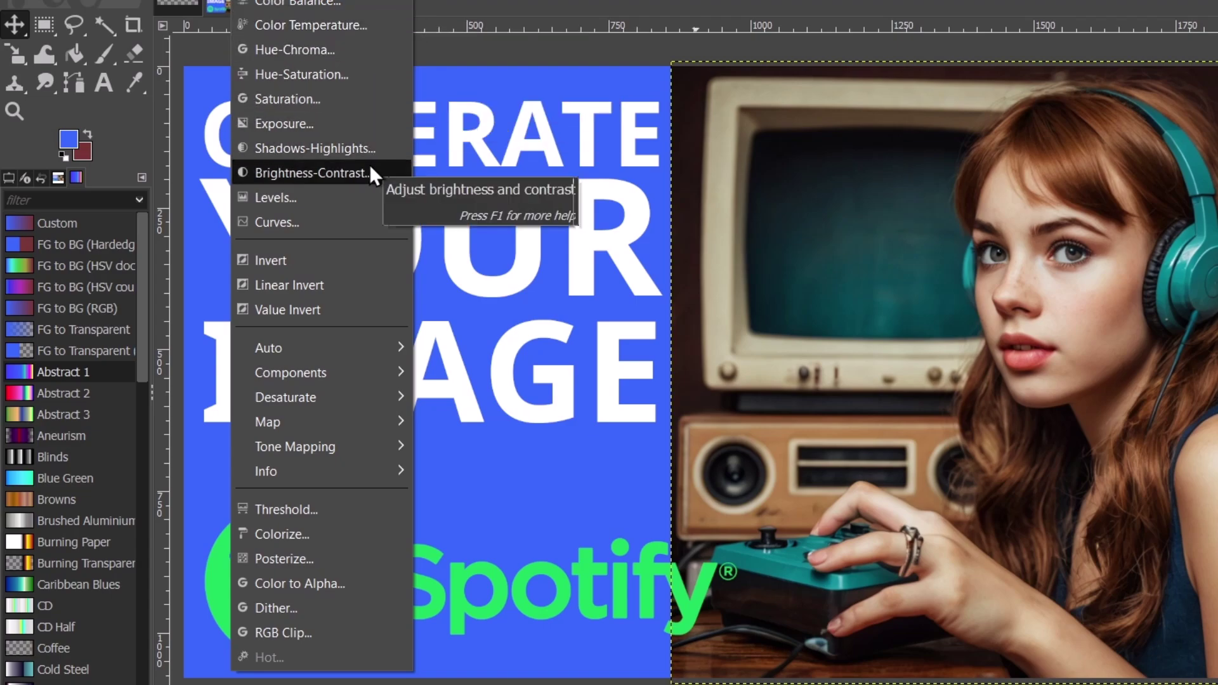
pyautogui.click(351, 77)
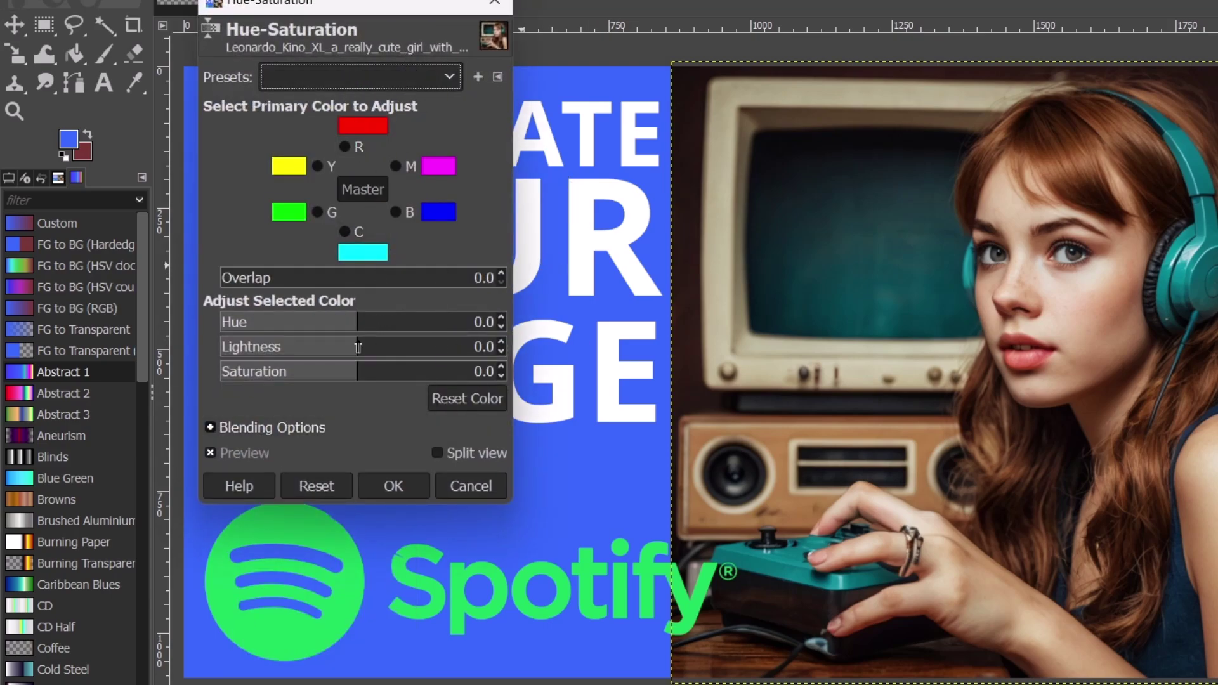
pyautogui.moveTo(354, 357); pyautogui.dragTo(380, 361)
pyautogui.click(425, 480)
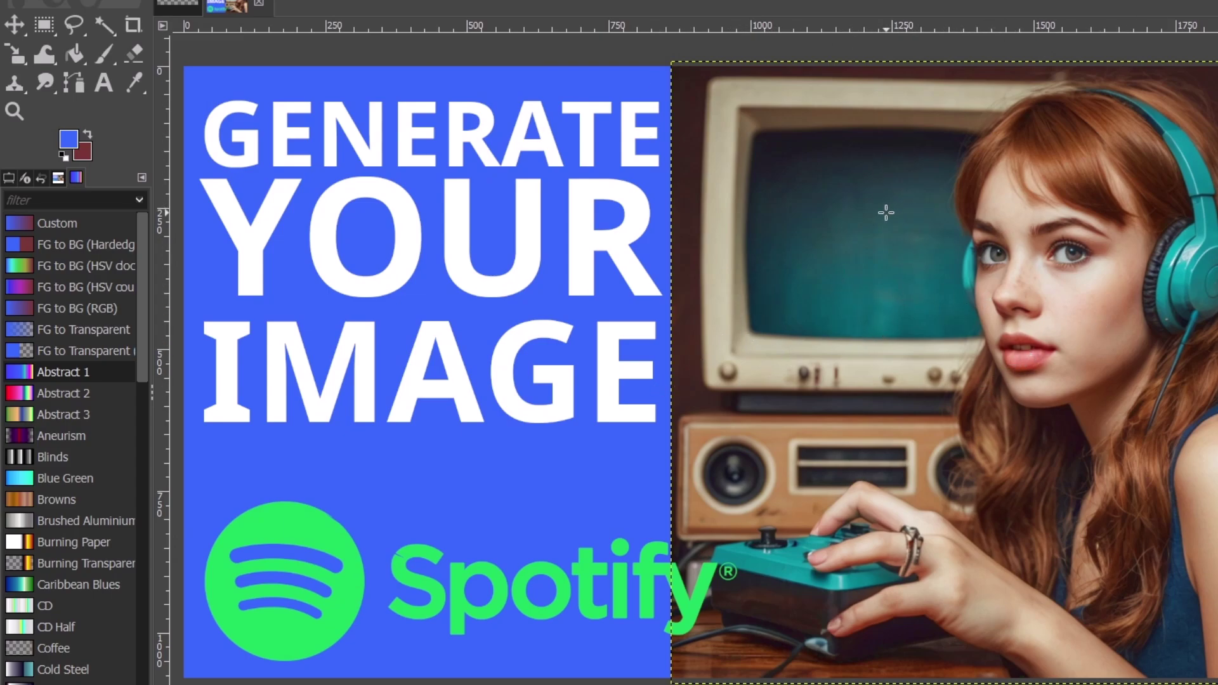
# Step: Export the image as THUMBNAIL SPOTIFY.png in Documents with default PNG settings
pyautogui.hotkey('alt', 'f')
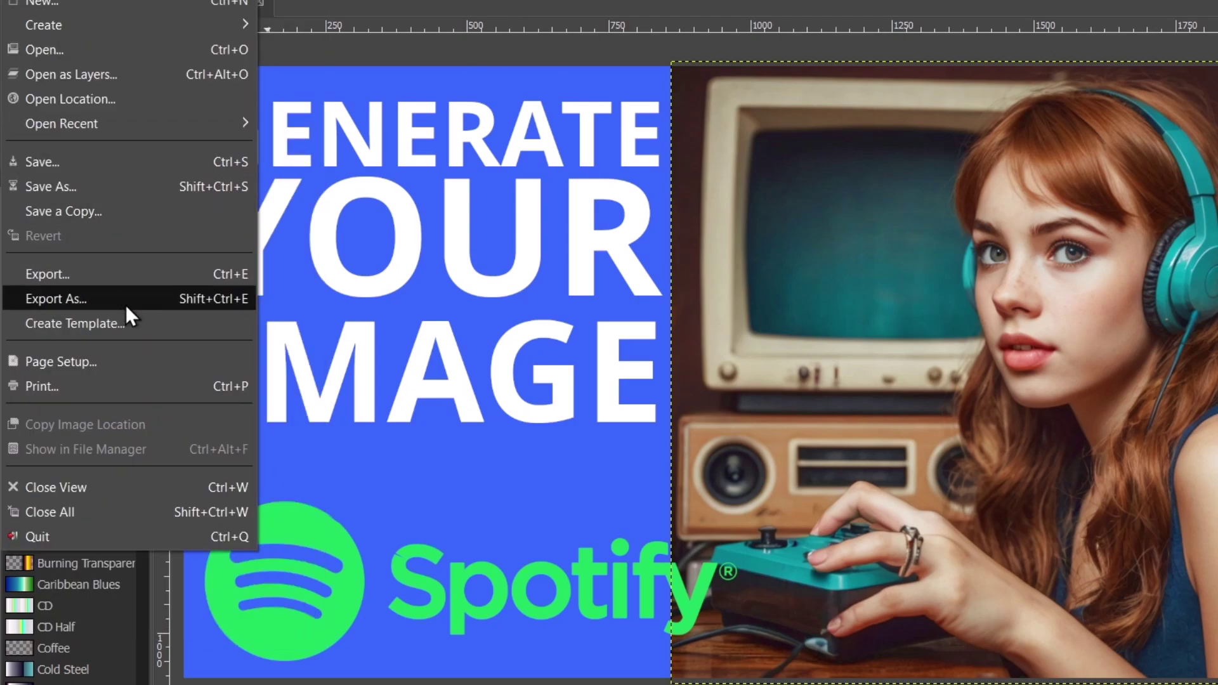
pyautogui.click(126, 305)
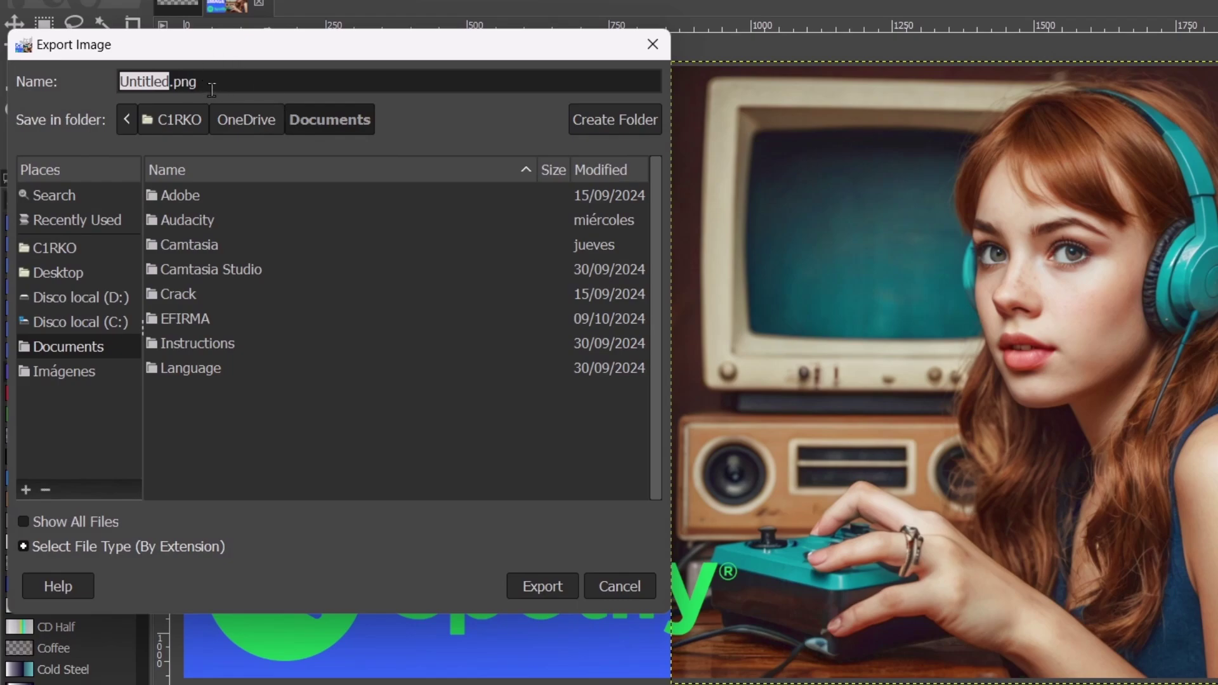
pyautogui.write('THUMBNAIL SPOT')
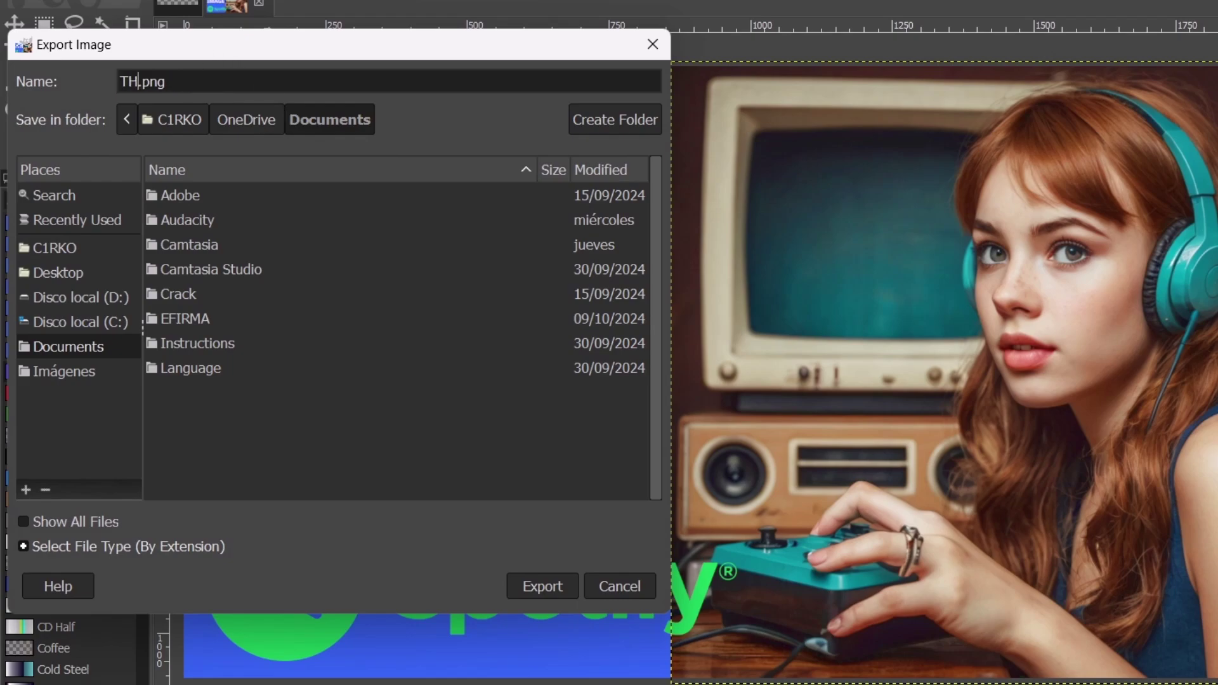
pyautogui.write('IFY')
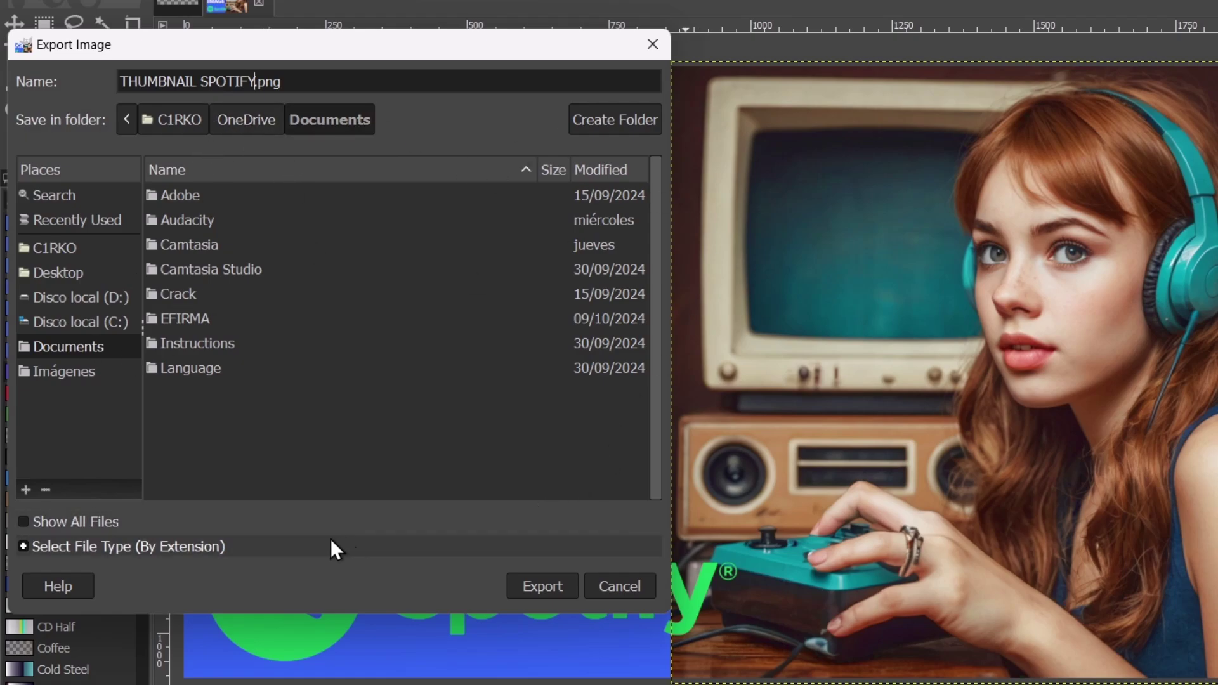
pyautogui.click(133, 522)
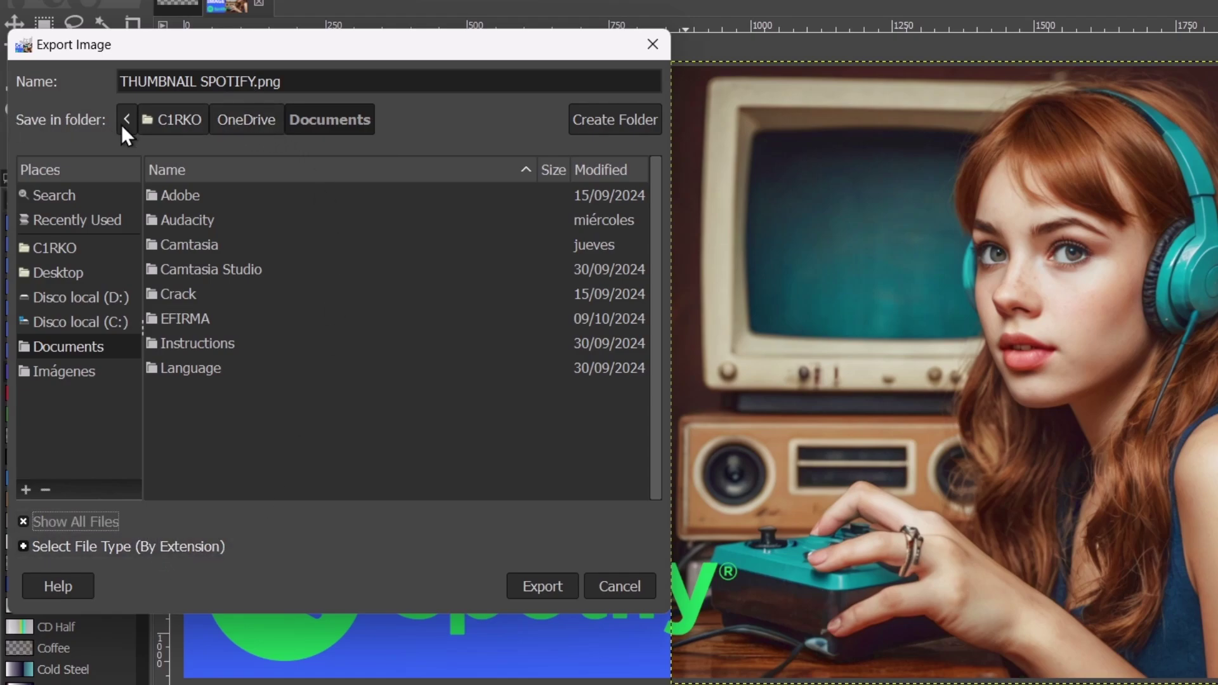
pyautogui.click(558, 580)
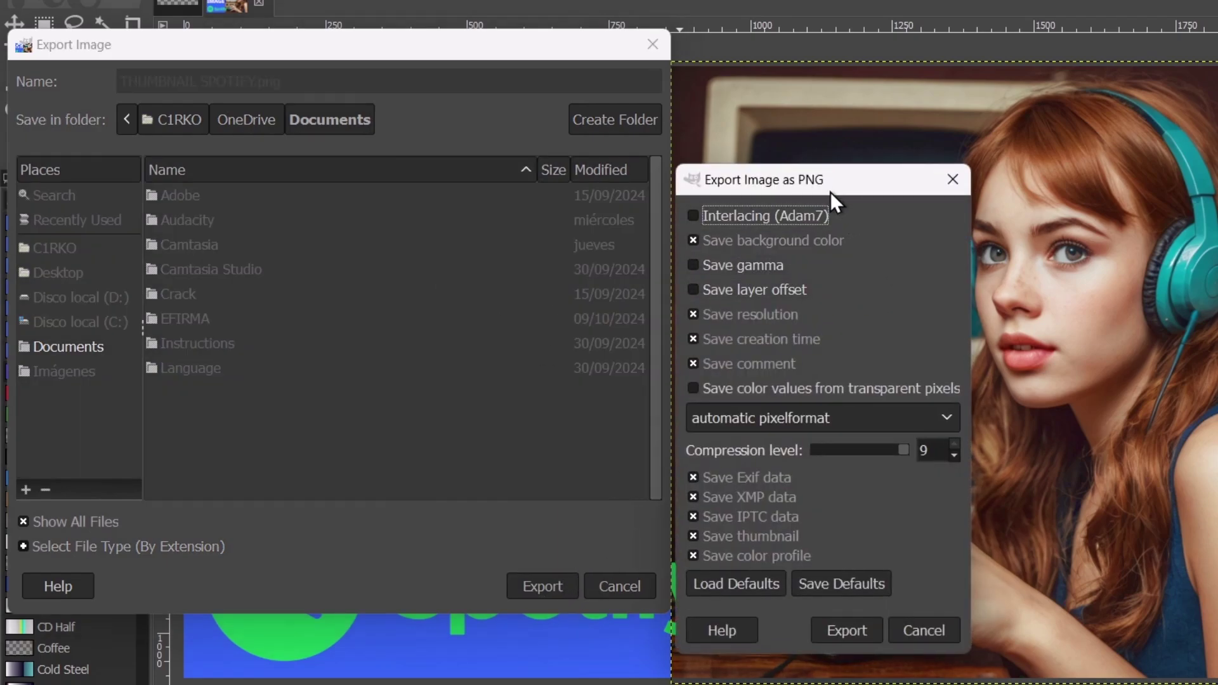
pyautogui.moveTo(831, 189); pyautogui.dragTo(440, 117)
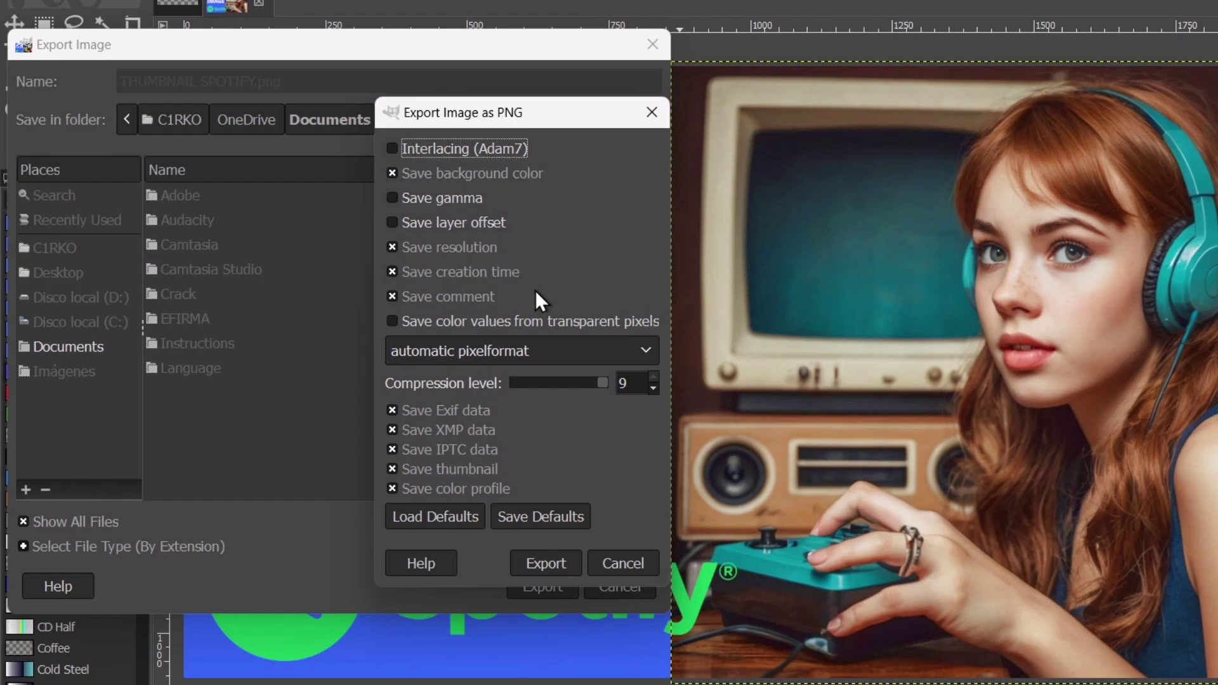
pyautogui.click(519, 349)
pyautogui.click(520, 346)
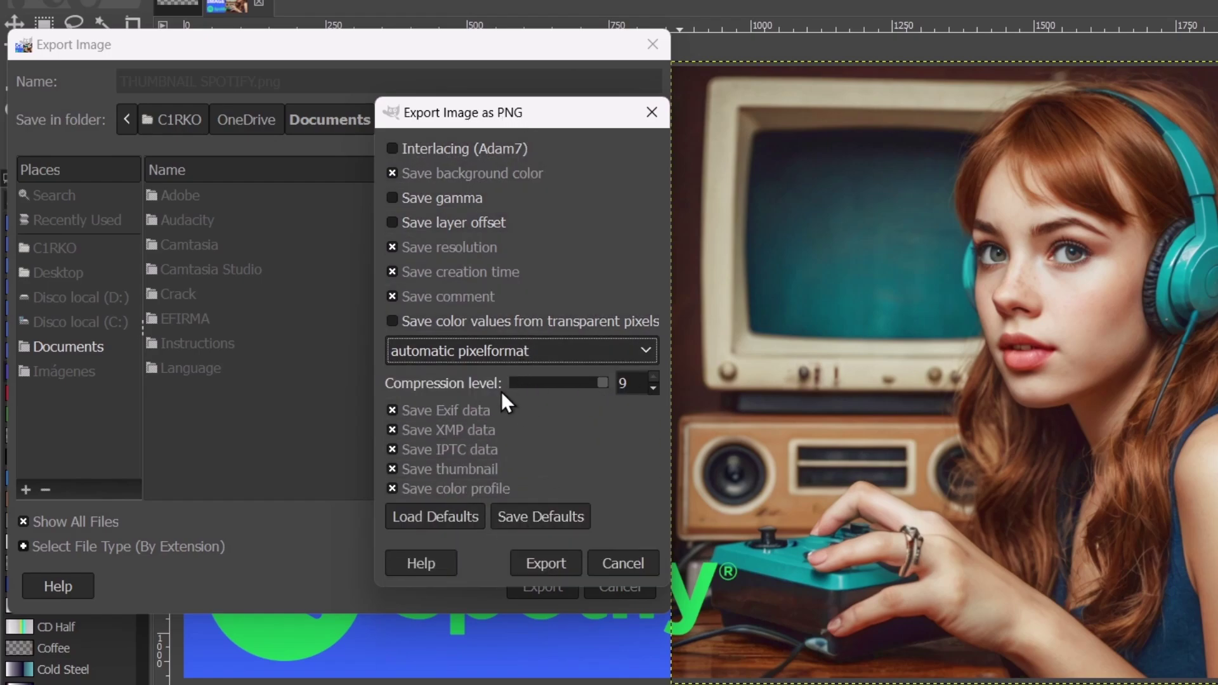
pyautogui.click(544, 563)
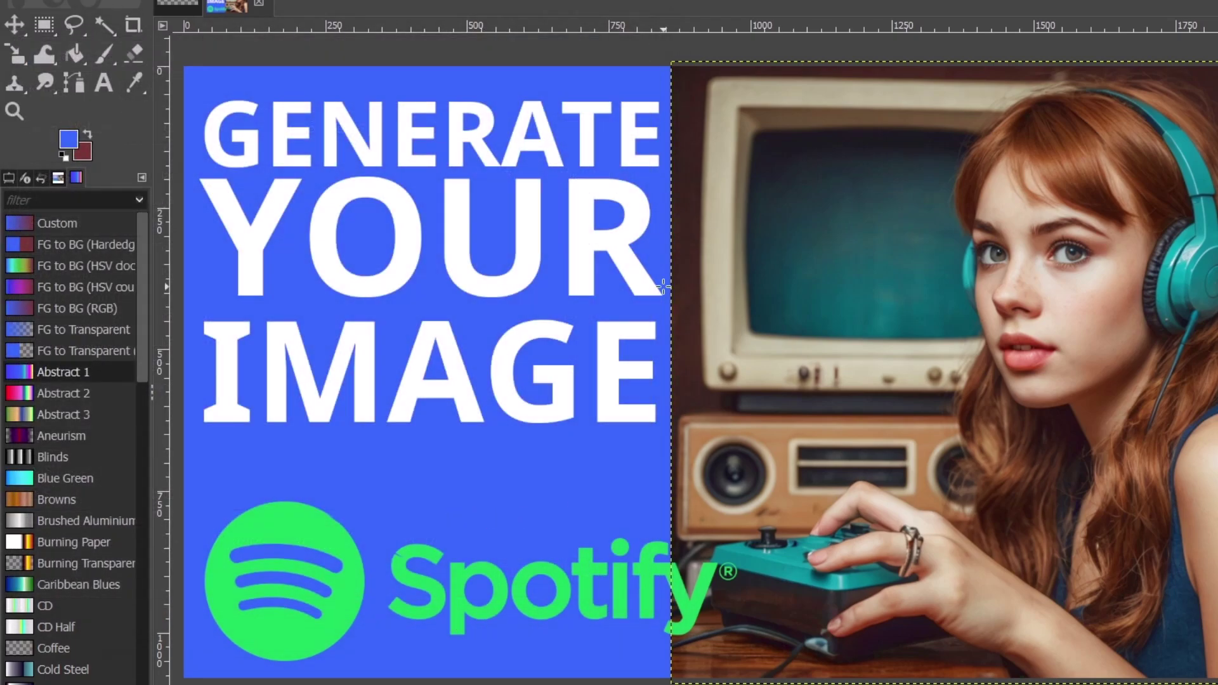
# Step: Open THUMBNAIL SPOTIFY from the Documents folder in the Photos app
pyautogui.hotkey('alt', 'Tab')
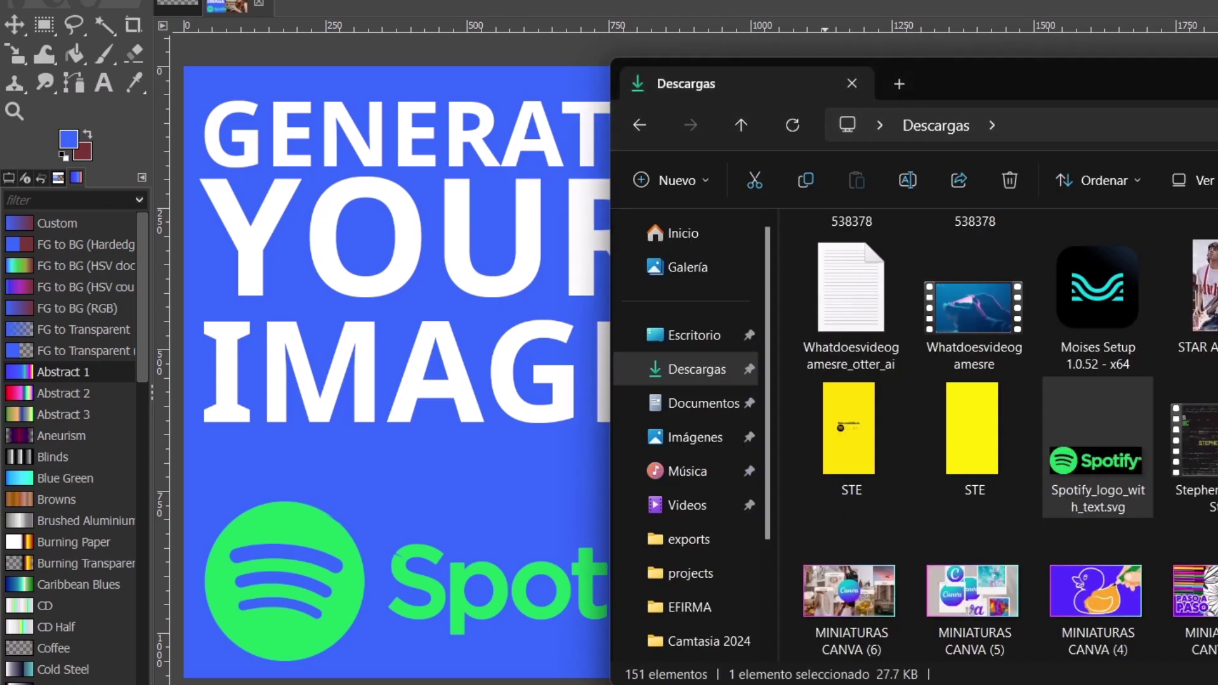
pyautogui.click(702, 404)
pyautogui.click(944, 507)
pyautogui.doubleClick(944, 508)
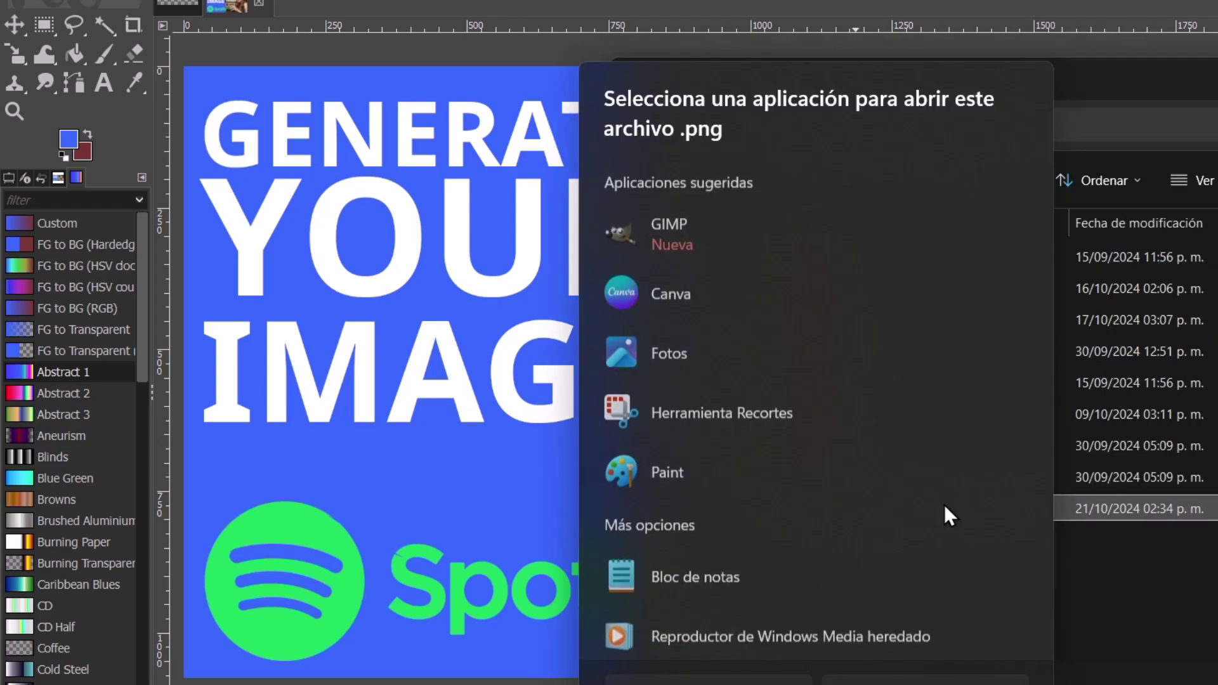
pyautogui.click(722, 359)
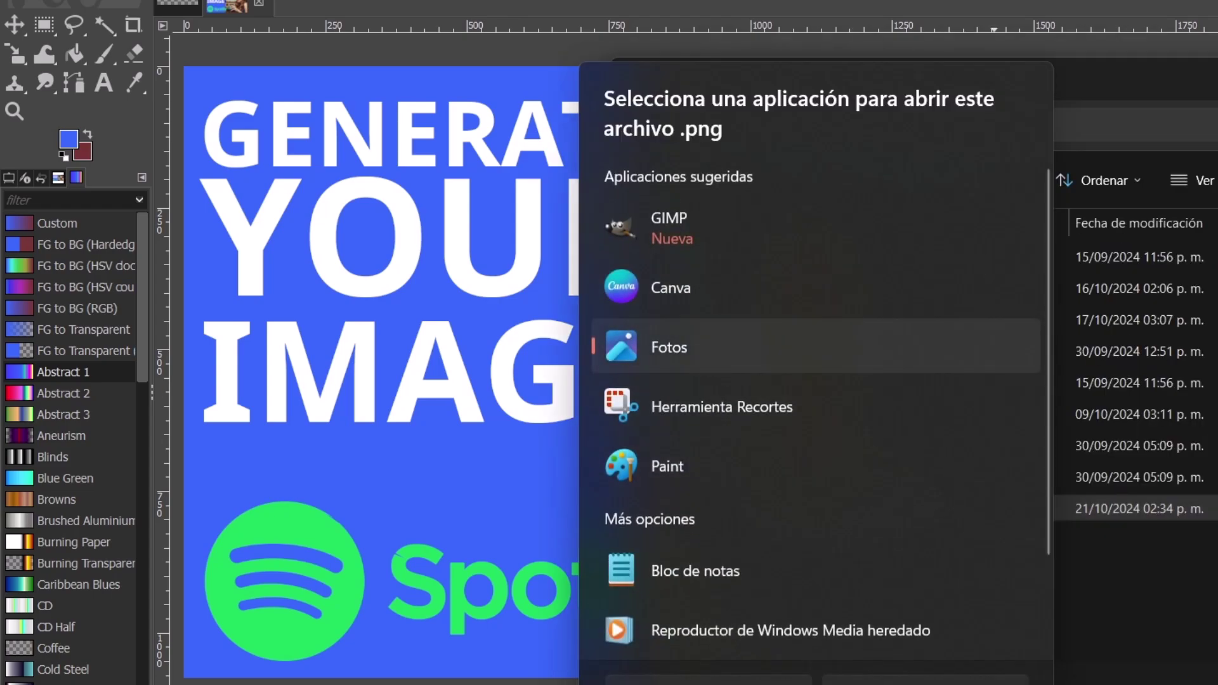
pyautogui.press('Return')
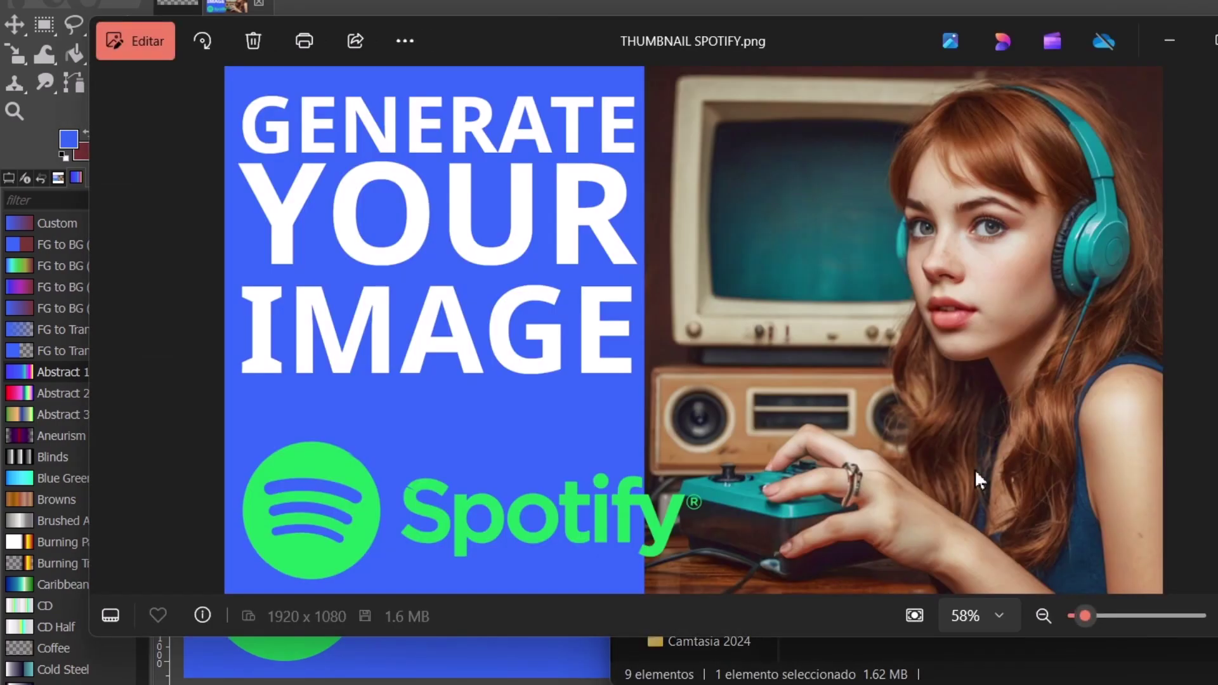